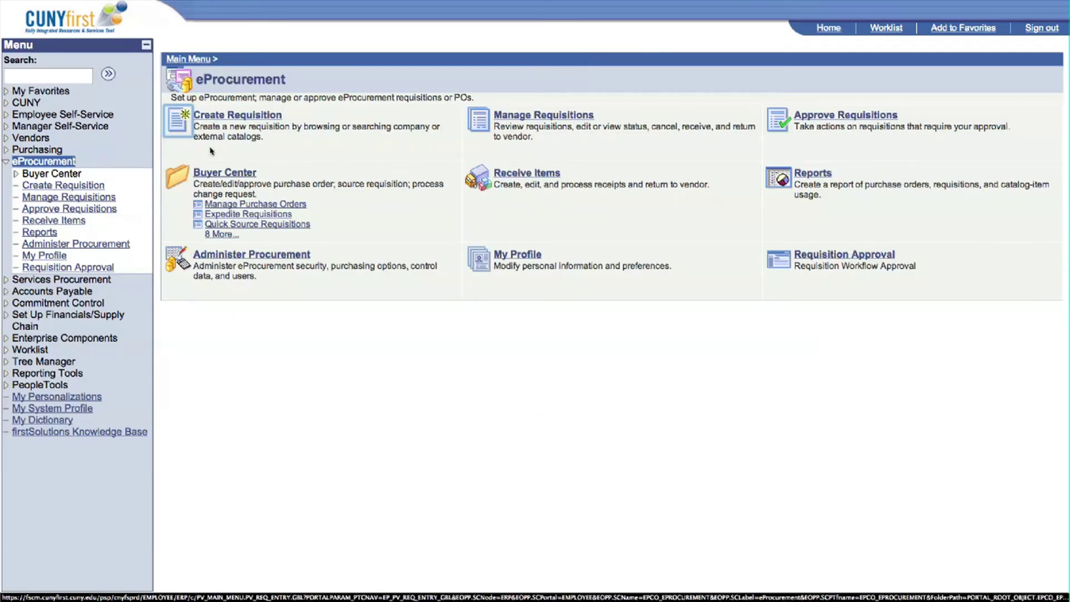
Create a new requisition named "Amazon.com, Books" and continue to adding items and services
click(255, 118)
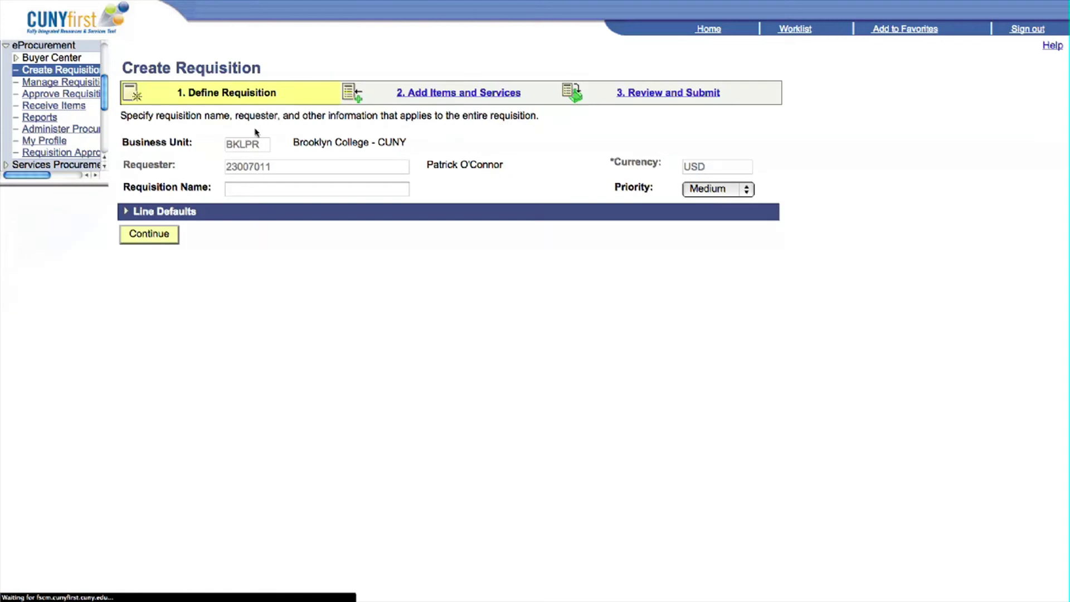
click(257, 189)
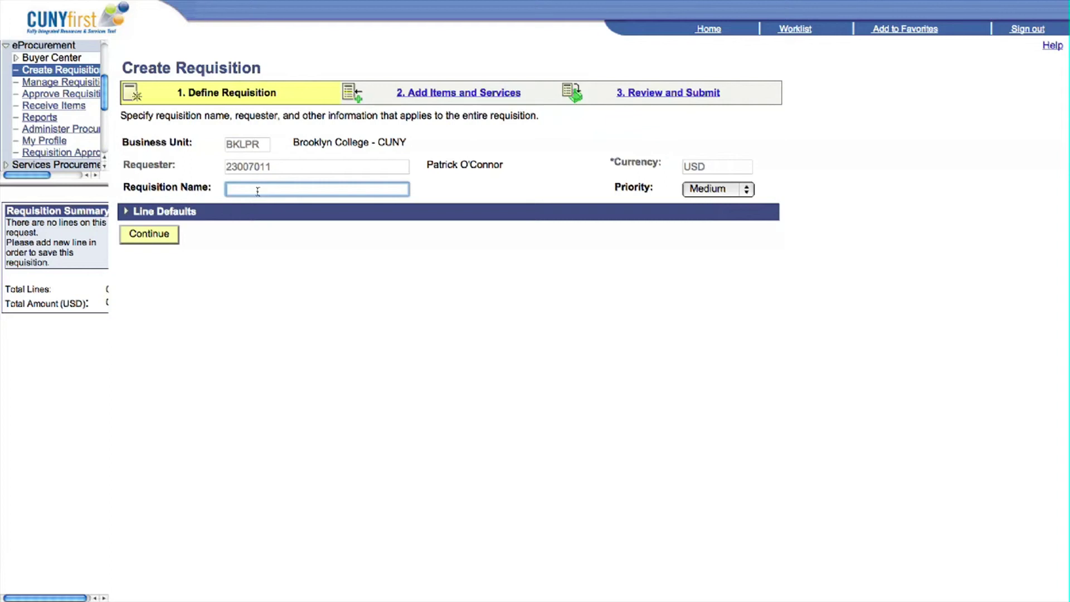
text(Amazon.com, Books)
click(156, 244)
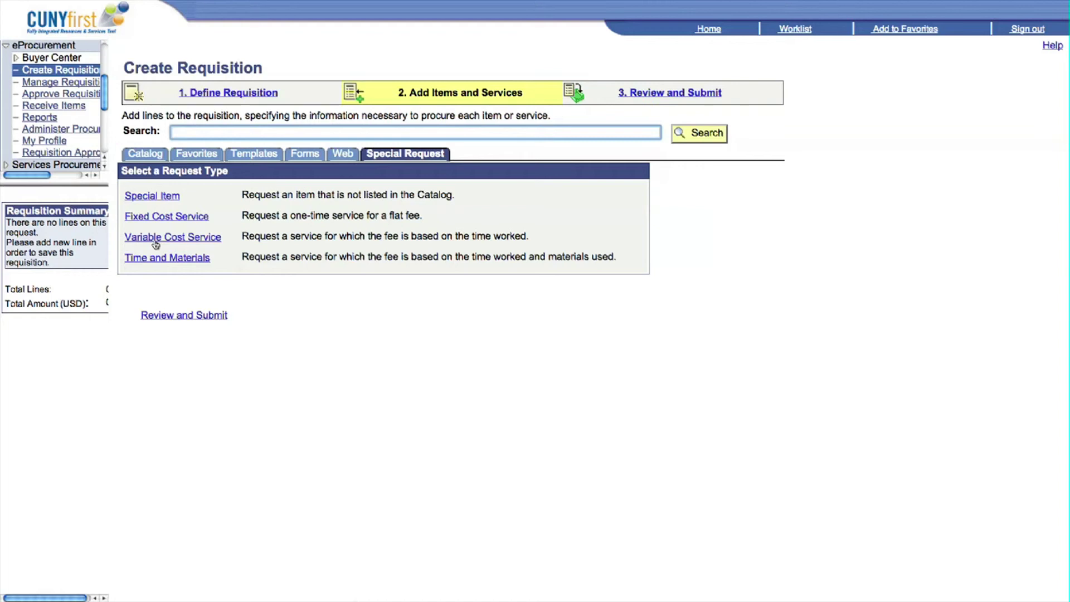
click(160, 198)
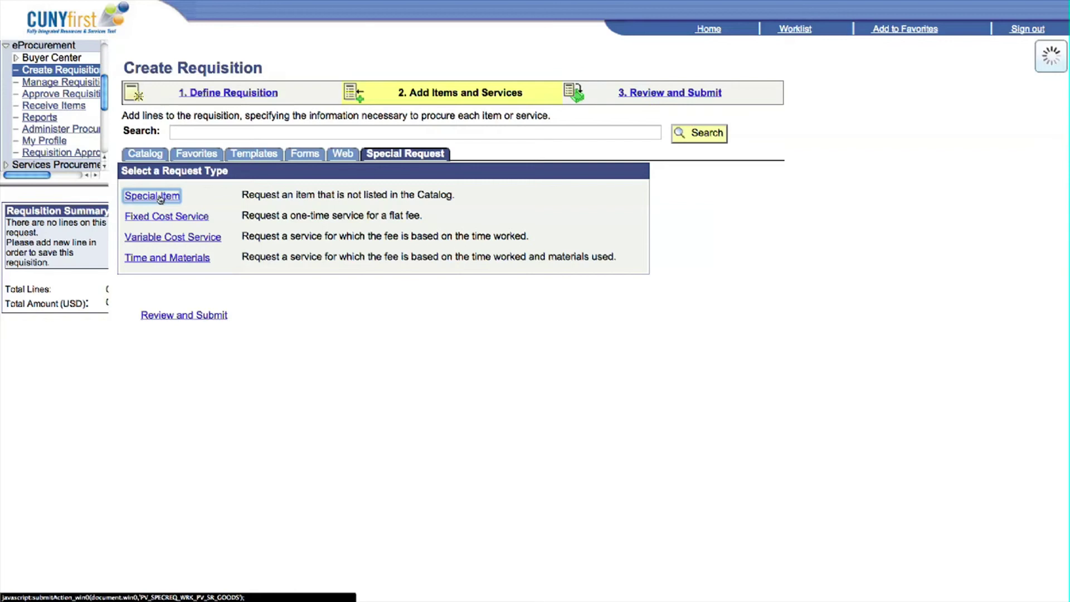
click(235, 208)
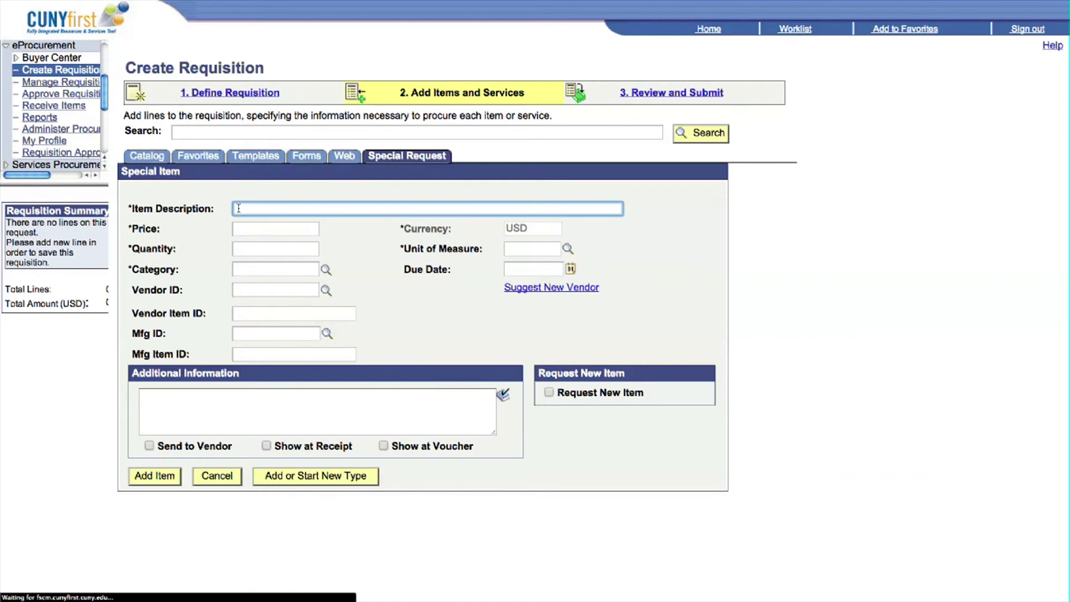
text(Anna Karenina, ISBN 1593080271)
click(279, 228)
text(8.05)
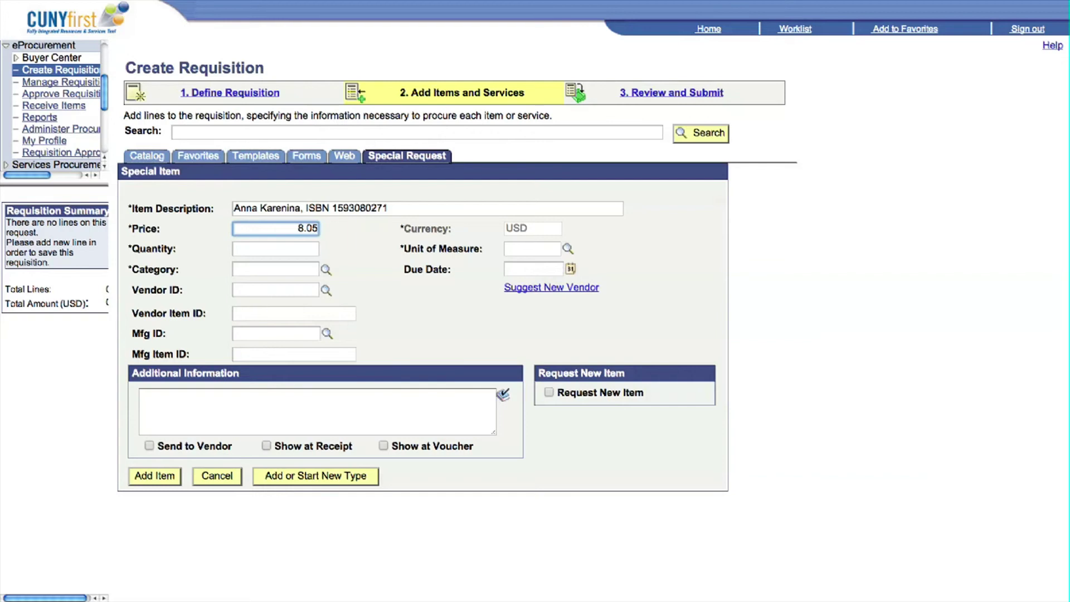
click(276, 249)
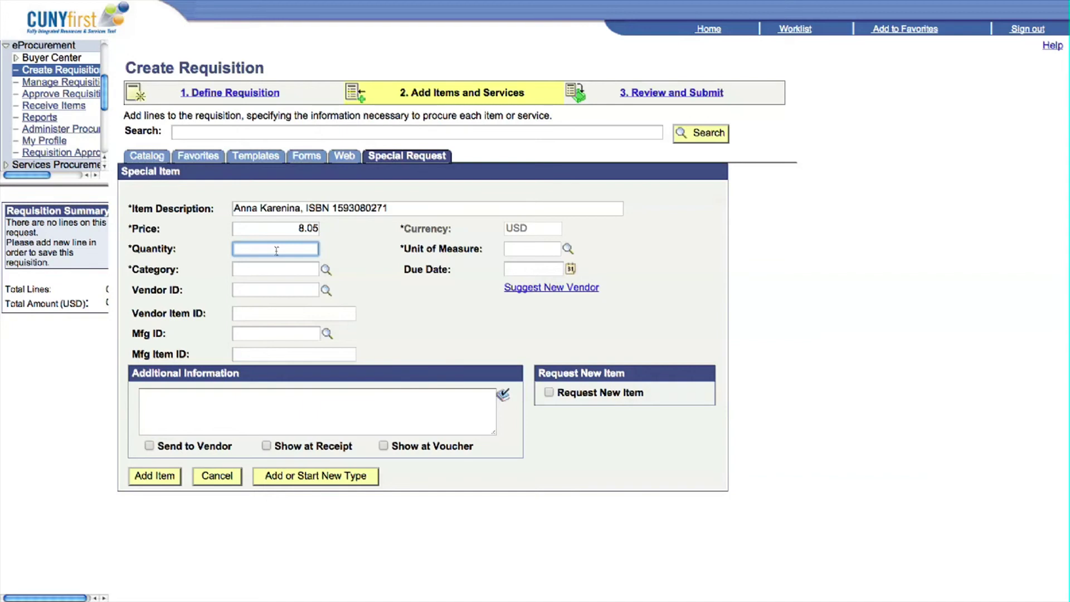
text(2)
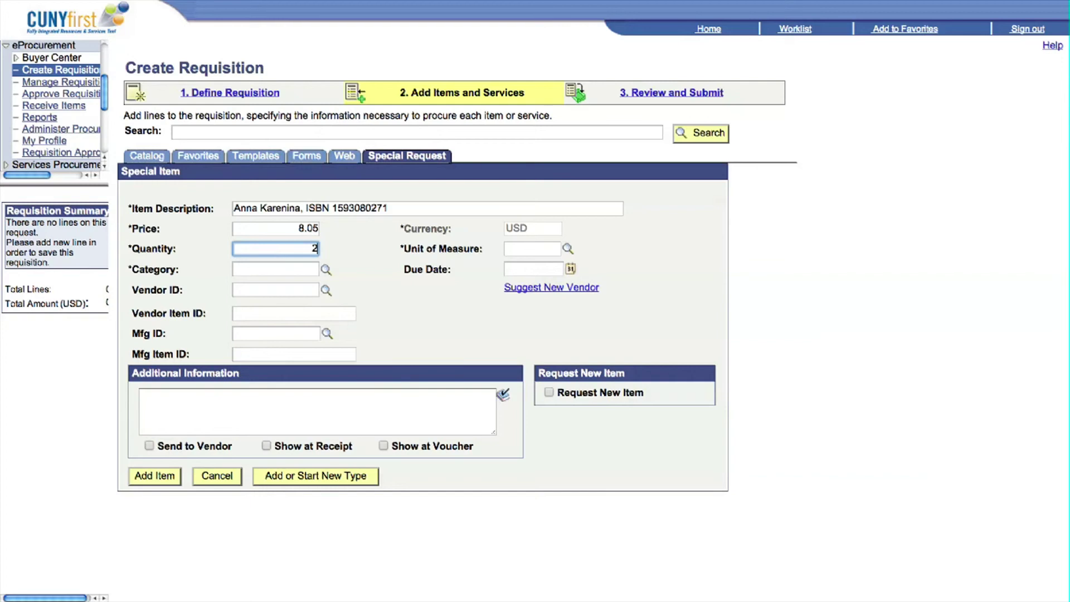
Look up the Anna Karenina item's category by description "printed" and assign Printed media
click(325, 271)
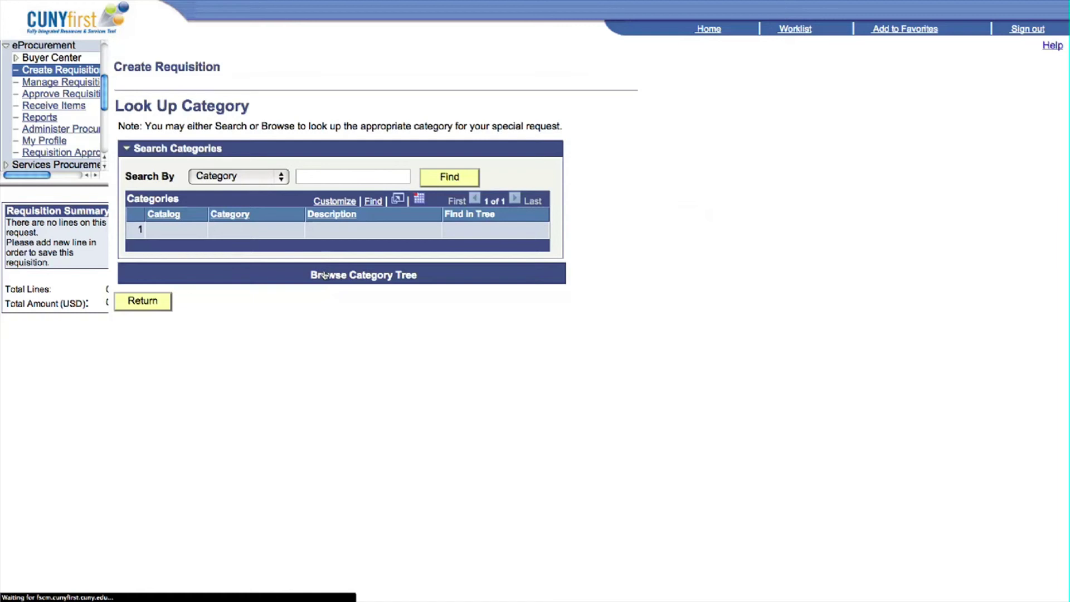
click(270, 181)
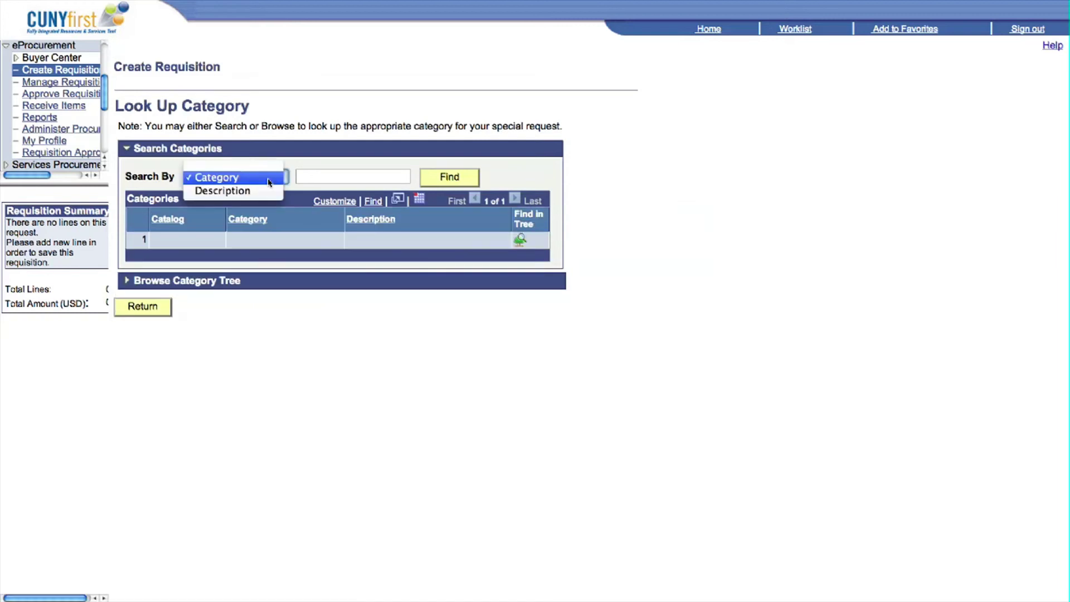
click(269, 193)
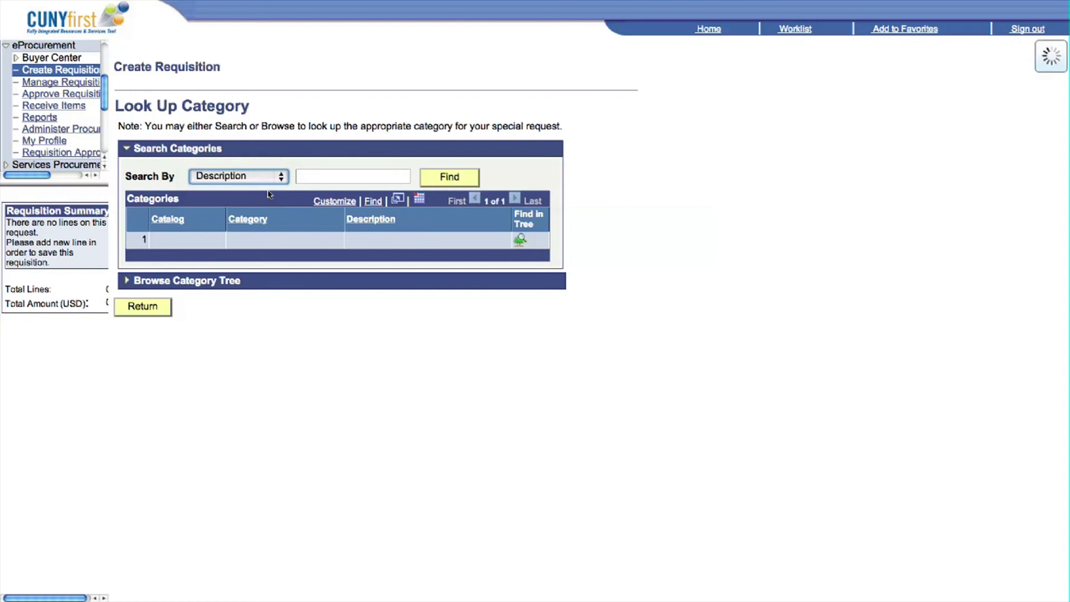
click(321, 178)
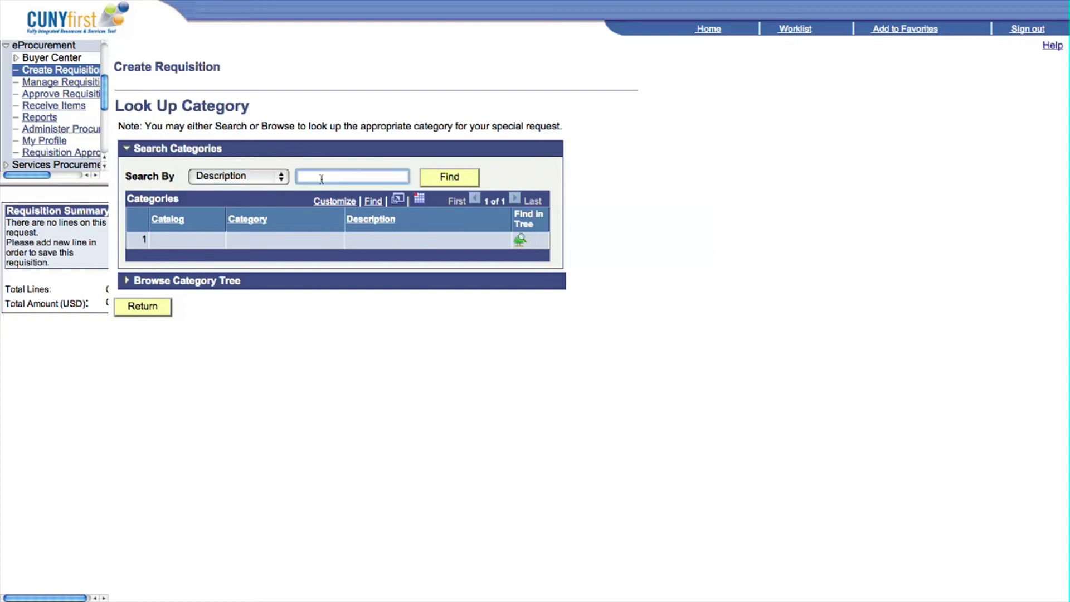
text(printed)
click(435, 180)
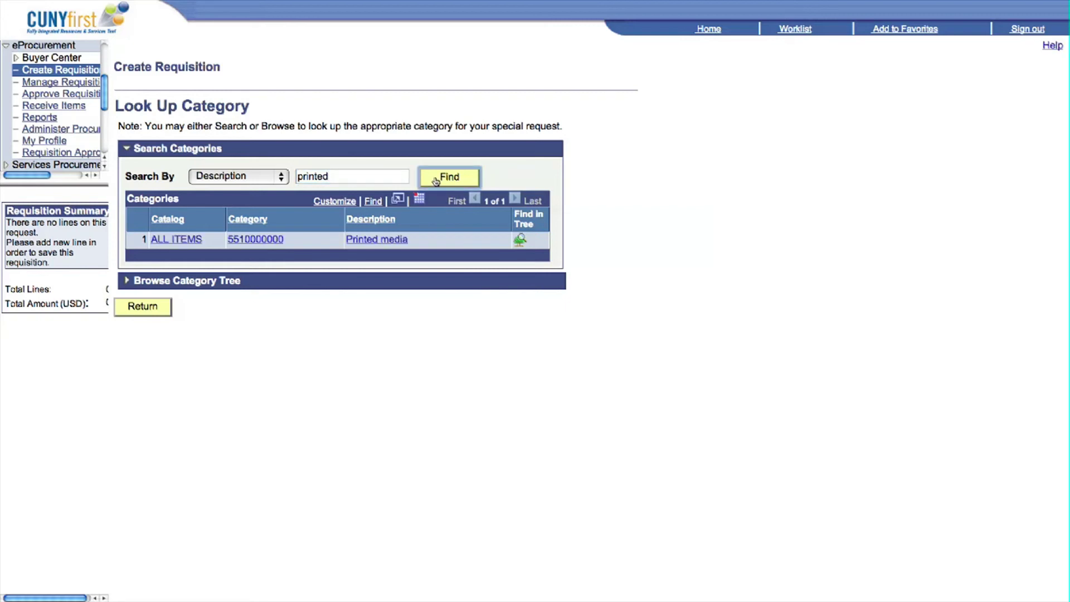
click(177, 243)
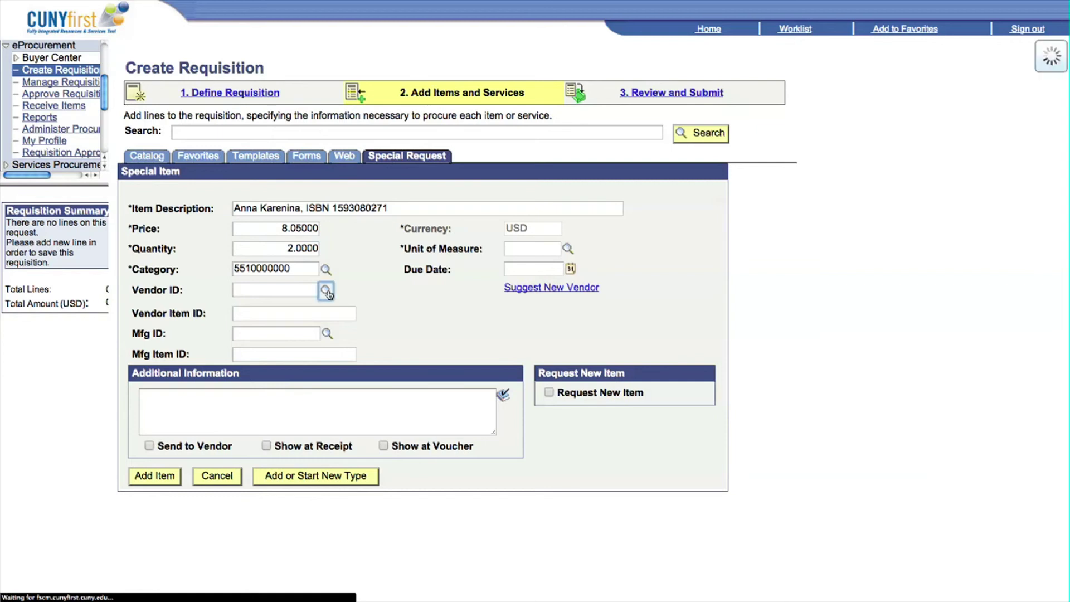
Search the vendors by name for "Amazon" and assign AMAZON COM to the Anna Karenina item
text(Amazon)
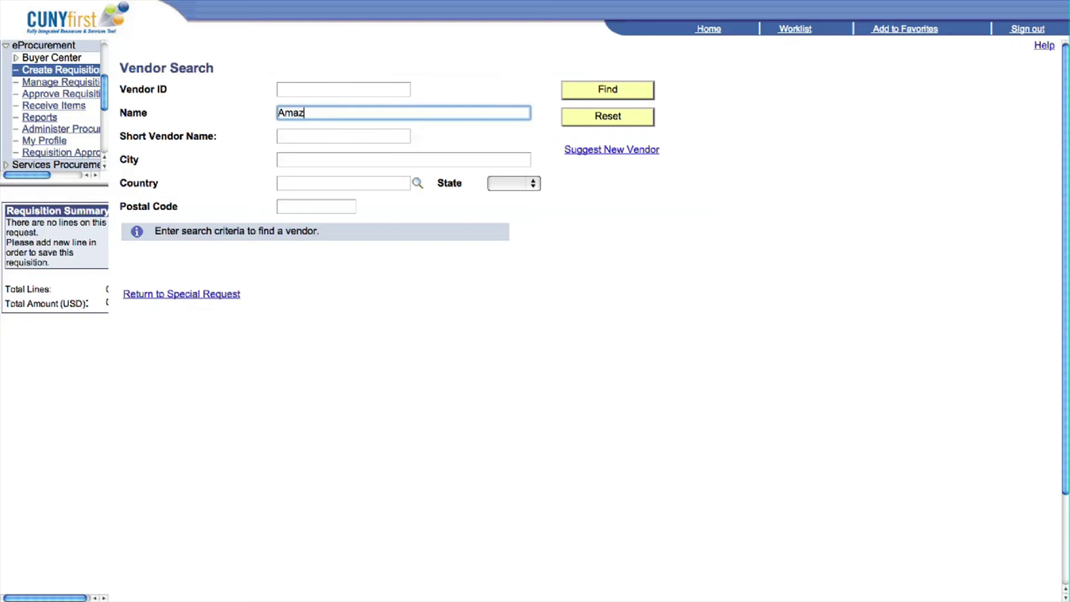
click(573, 93)
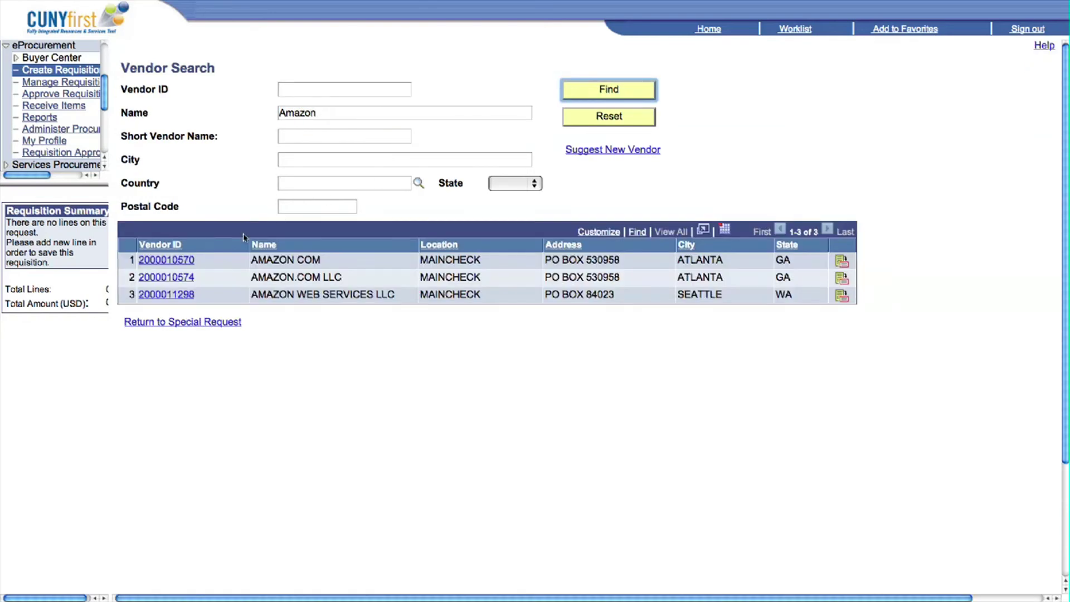
click(182, 262)
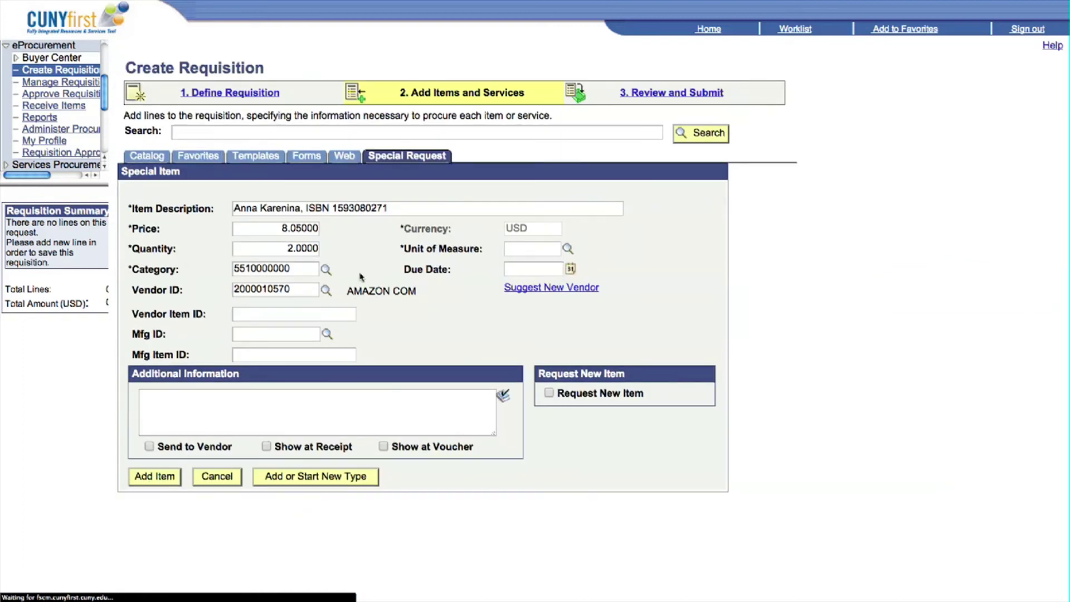
Set the unit of measure to "ea" and add the Anna Karenina item to the requisition
click(524, 249)
text(ea)
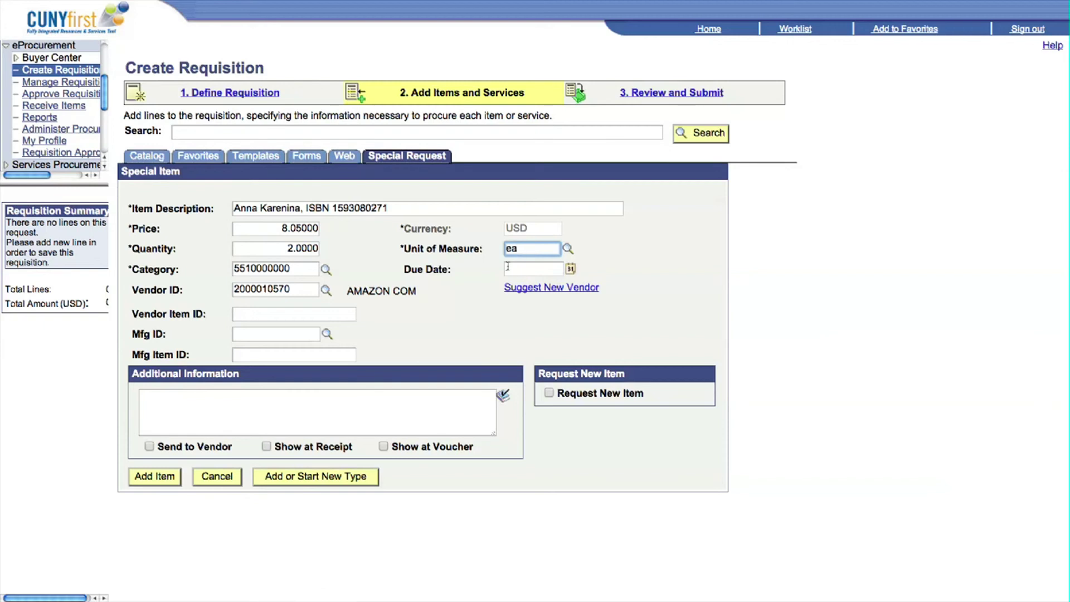
click(169, 480)
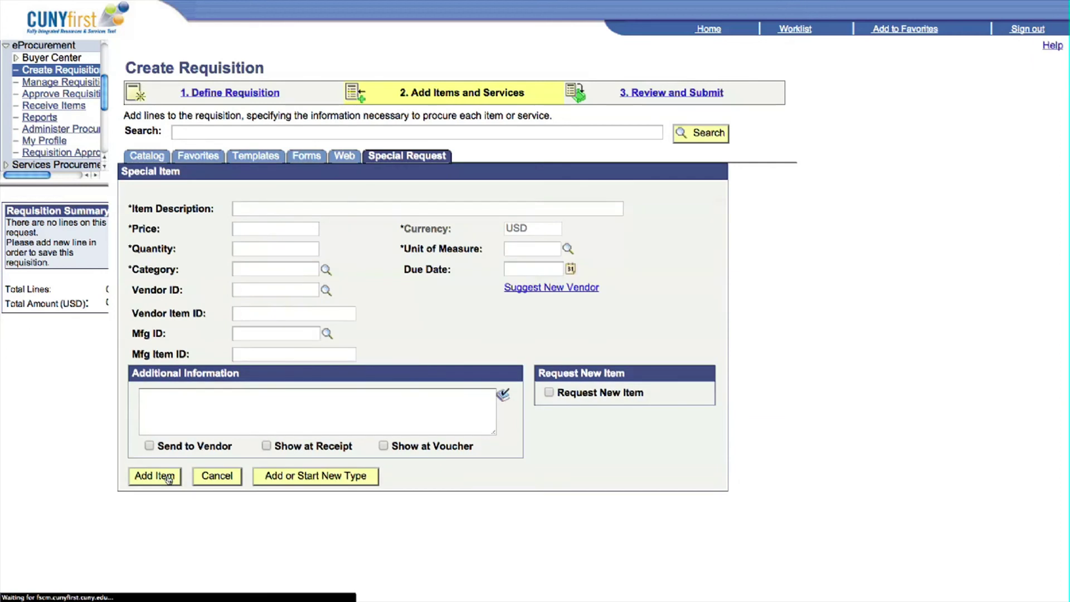
click(249, 210)
text(The Canterbury Tales, ISBN 1593)
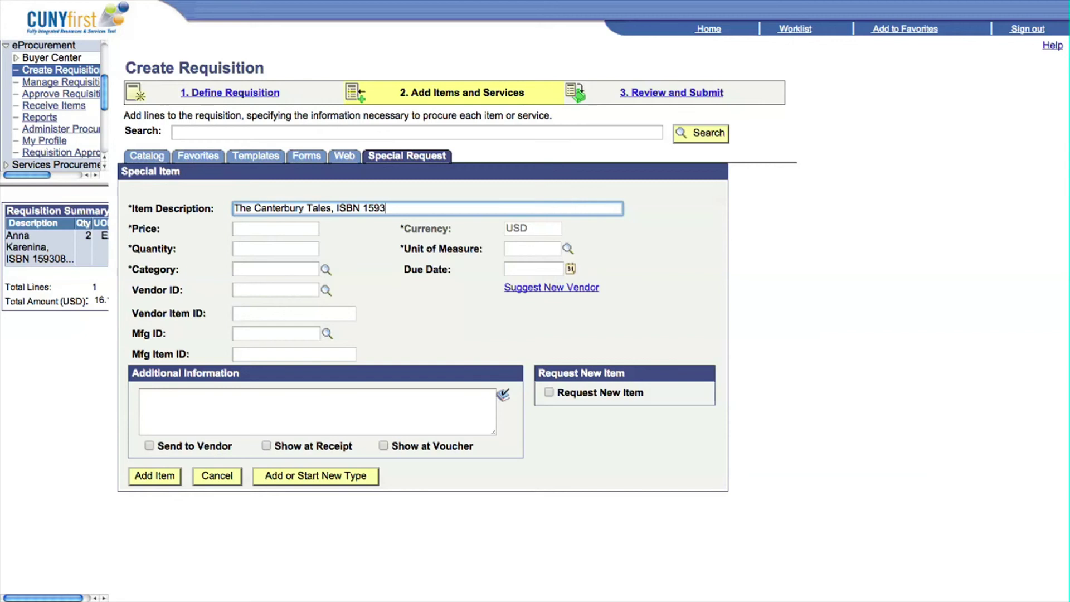
text(080808)
click(263, 230)
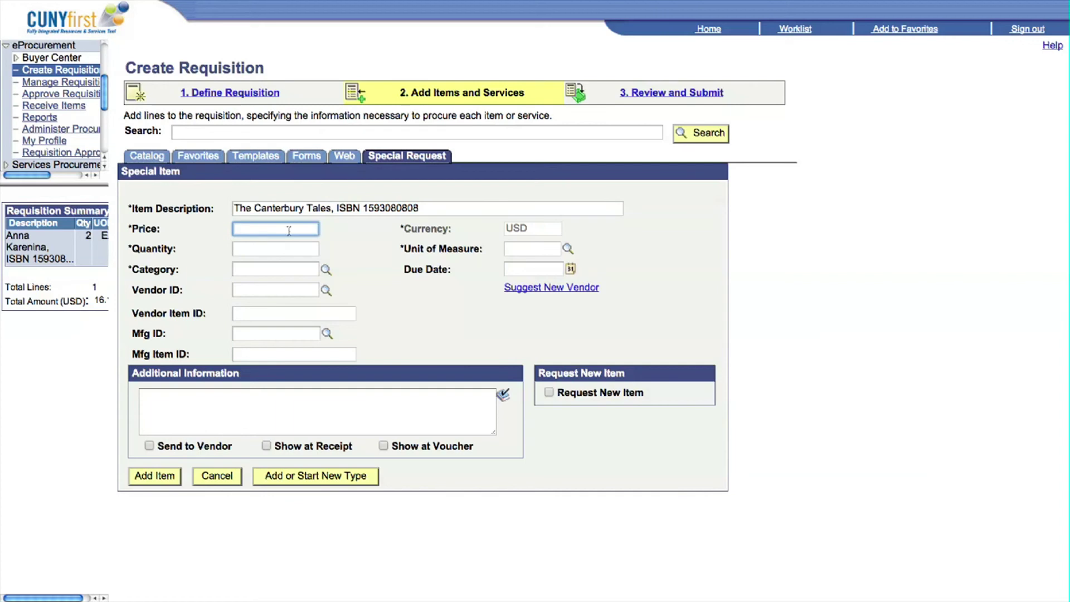
text(7.88)
click(306, 248)
text(1)
Look up the Canterbury Tales item's category by description "printed" and assign Printed media
click(327, 270)
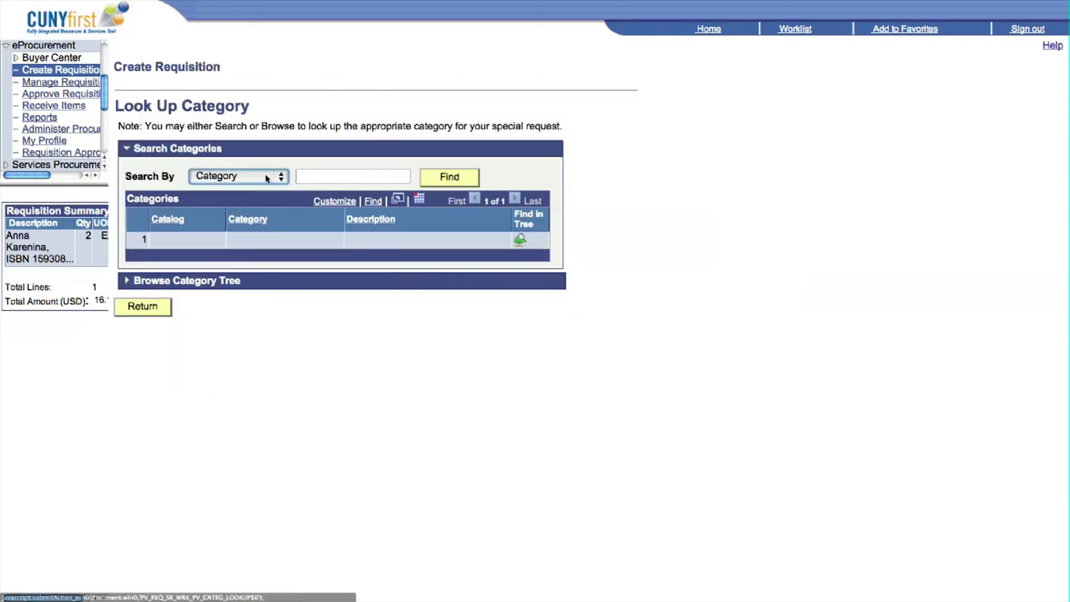
click(268, 178)
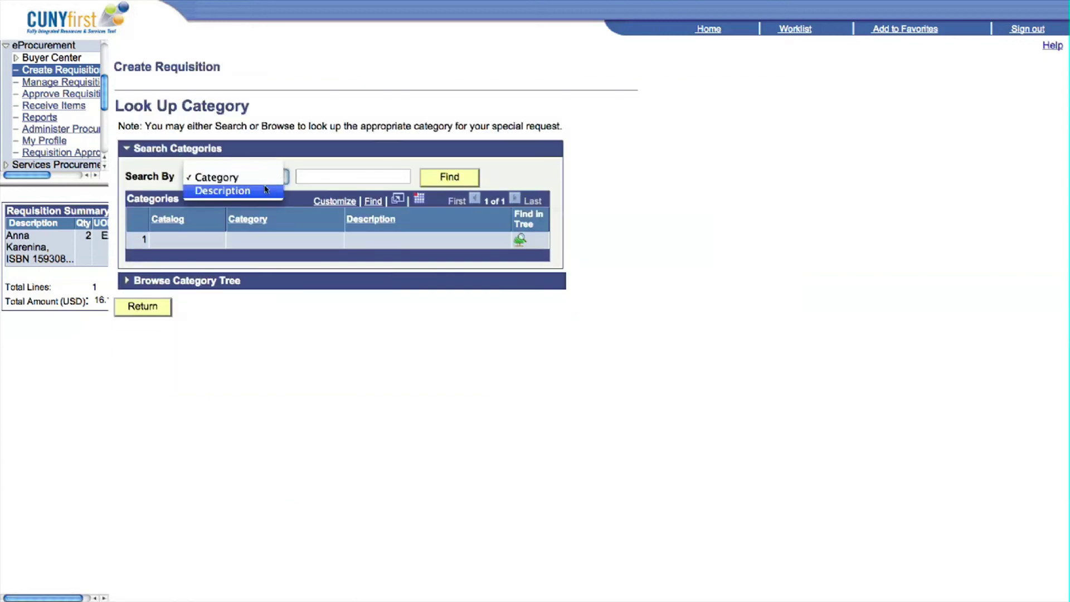
click(266, 189)
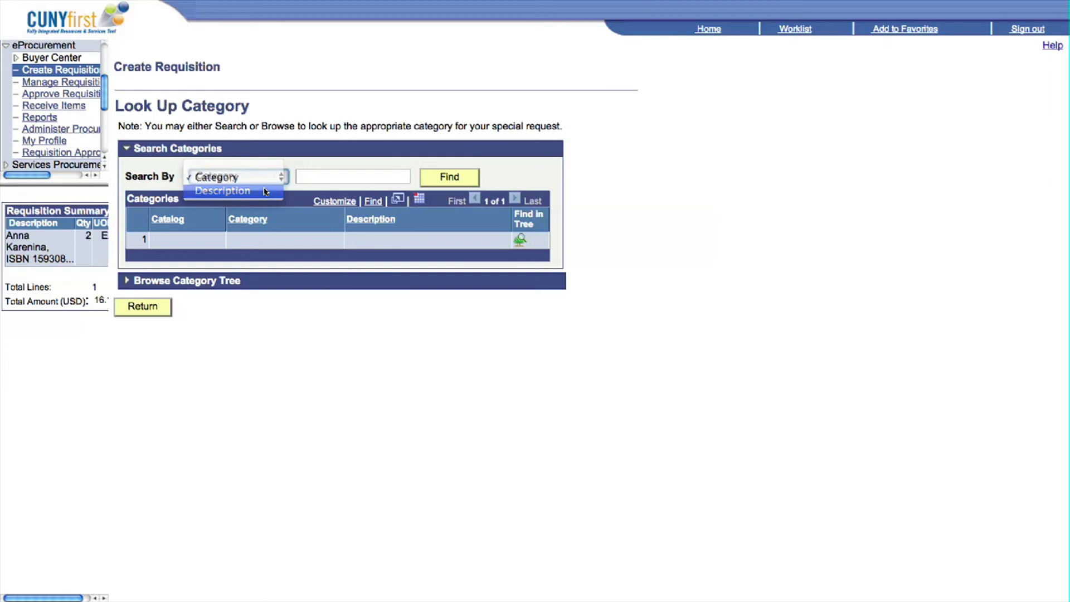
click(316, 182)
text(printed)
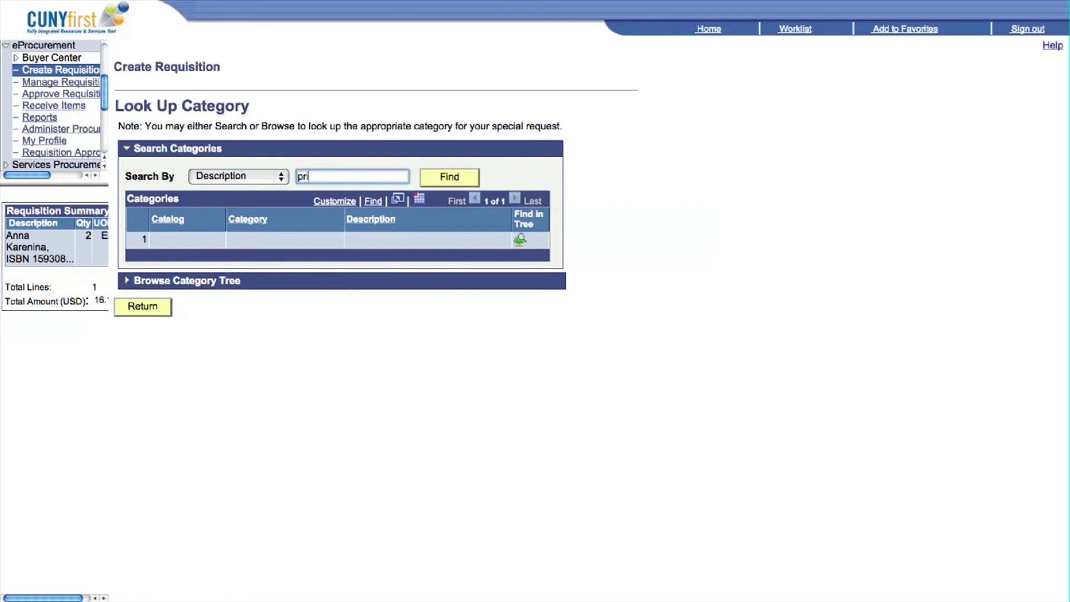
click(427, 184)
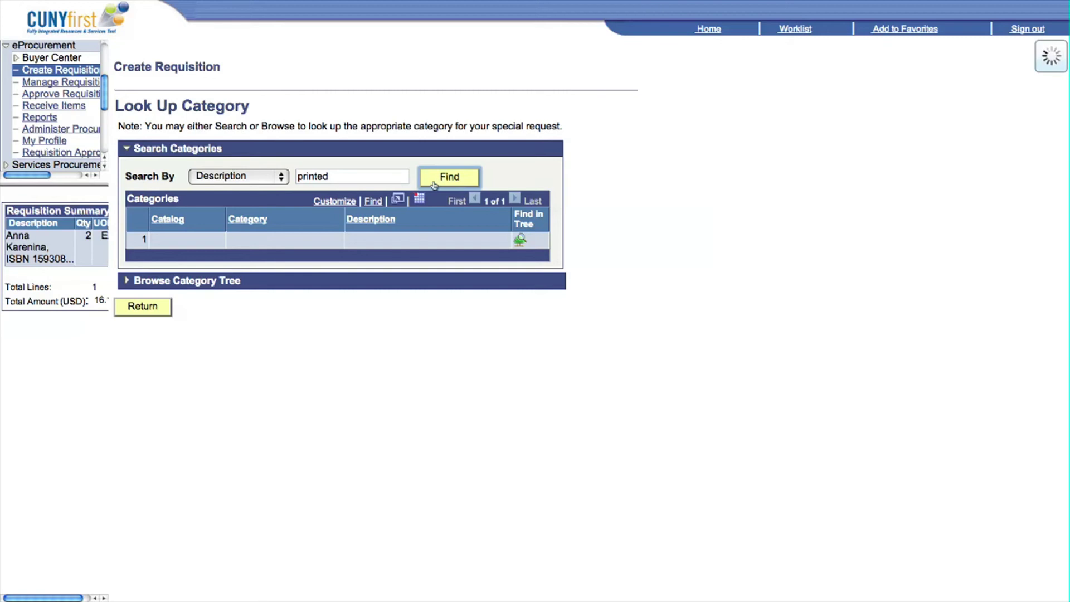
click(176, 239)
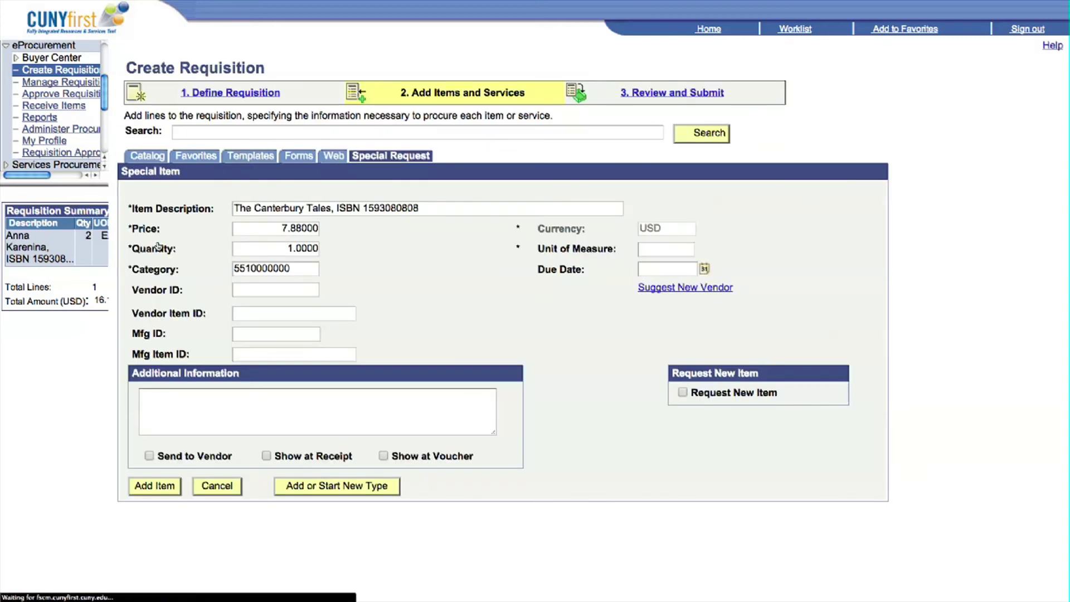
Search the vendors by name for "Amazon" and assign AMAZON COM to the Canterbury Tales item
click(326, 290)
click(564, 93)
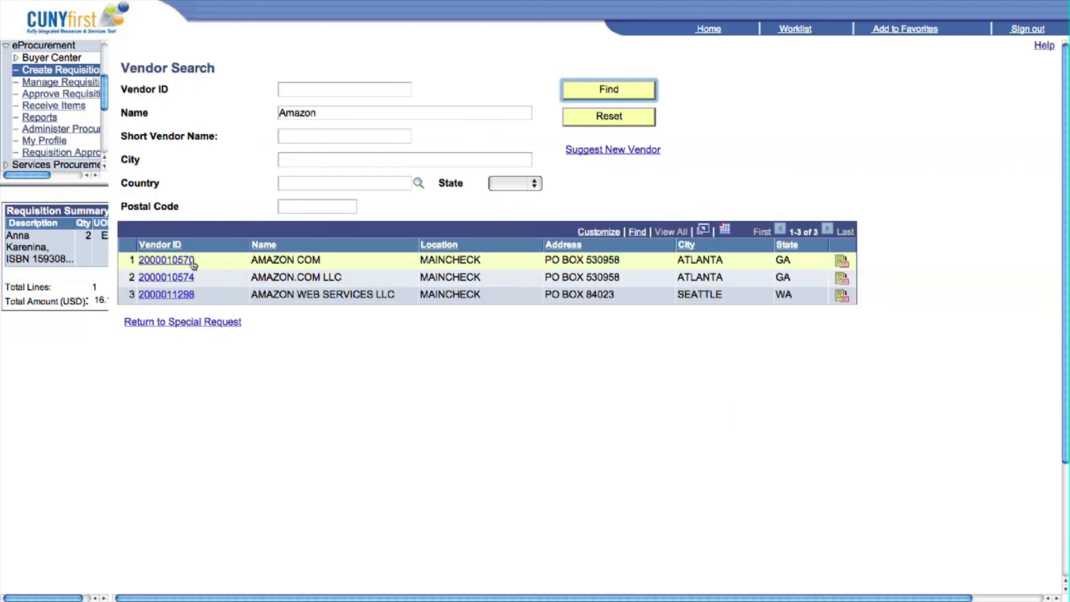
click(188, 262)
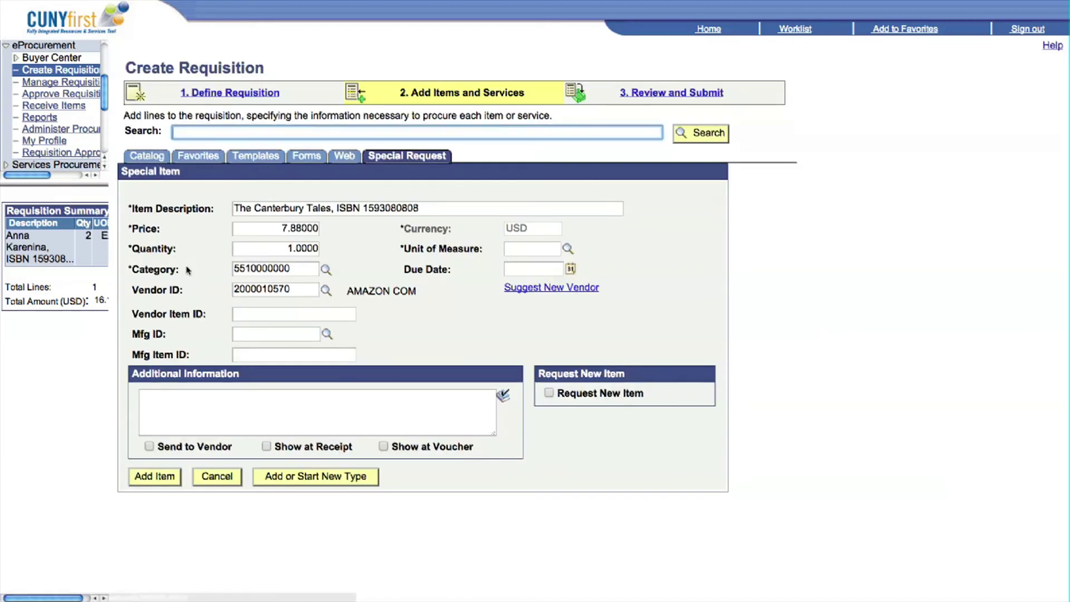
Set the unit of measure to "ea" and add the Canterbury Tales item to the requisition
click(526, 249)
text(ea)
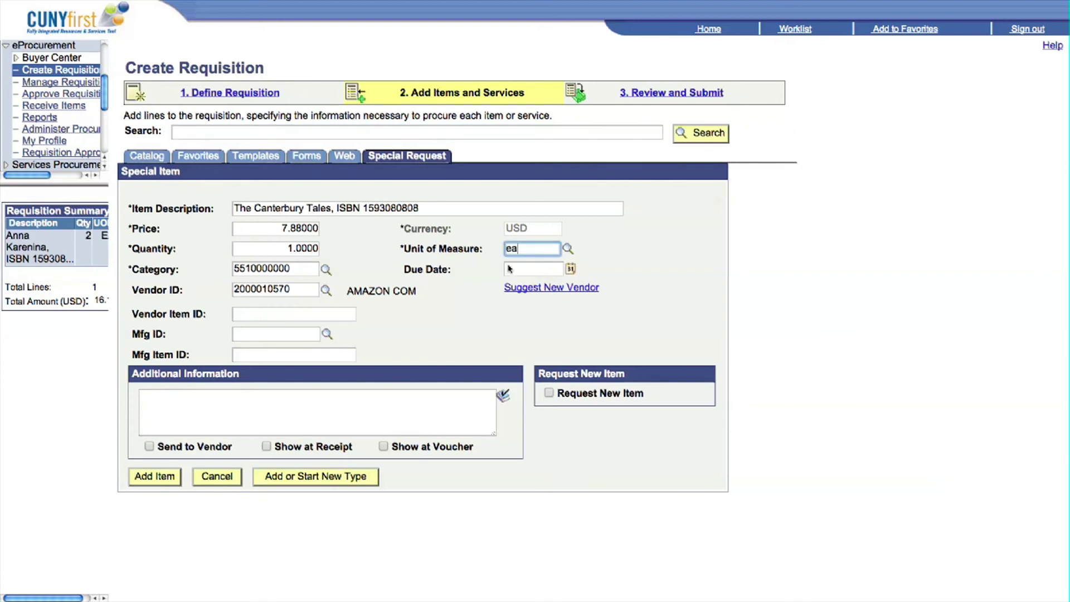
click(164, 483)
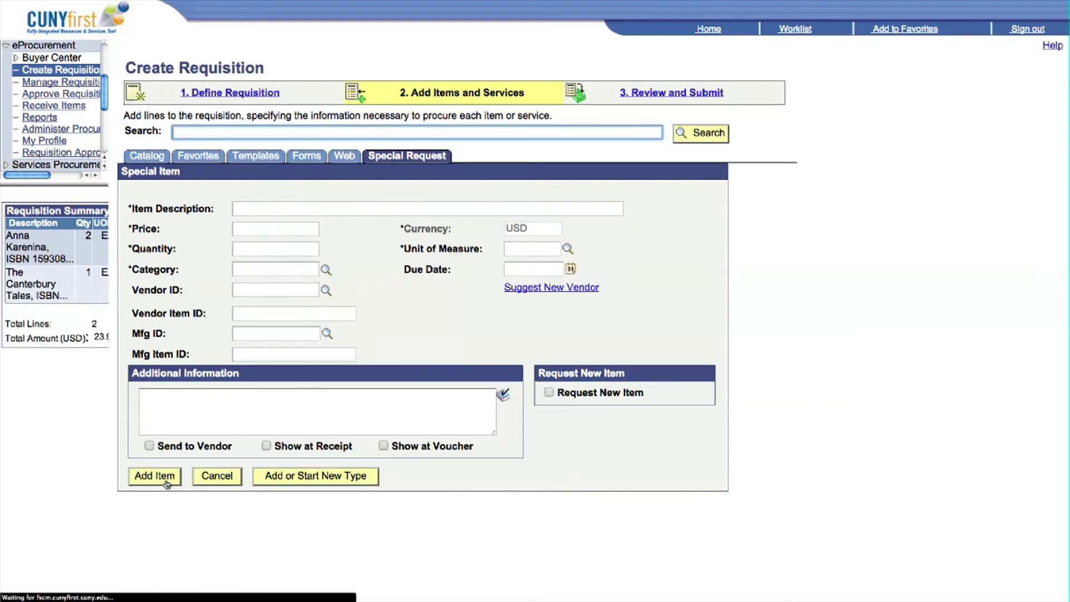
Describe the next special item as "Shipping for Amazon.com Books" with price 5.97, quantity 1 and unit of measure "ea"
click(275, 210)
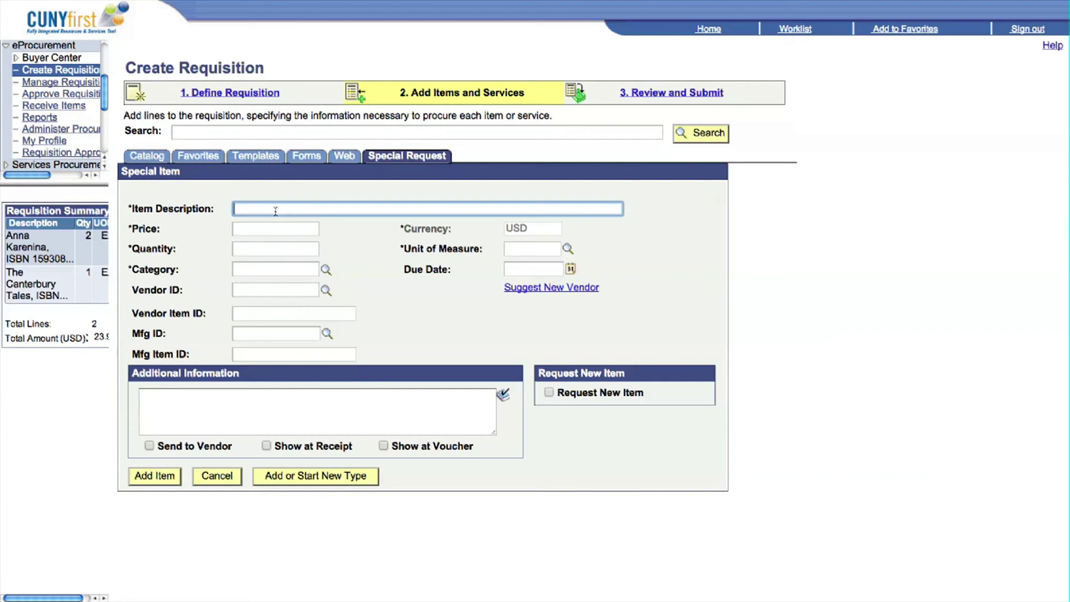
text(Shipping for Amazon.com Books)
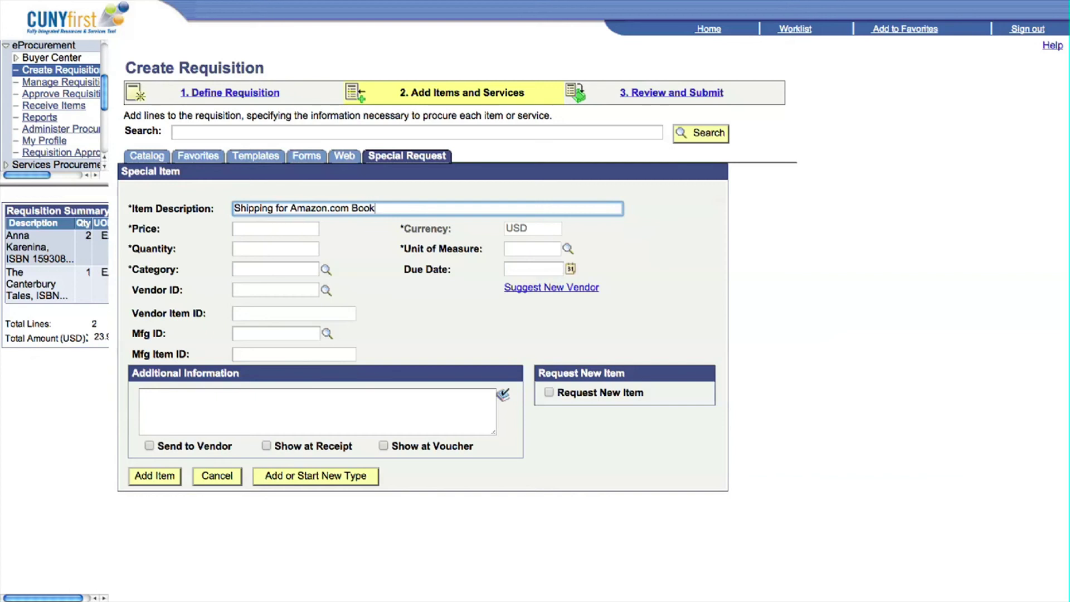
click(274, 234)
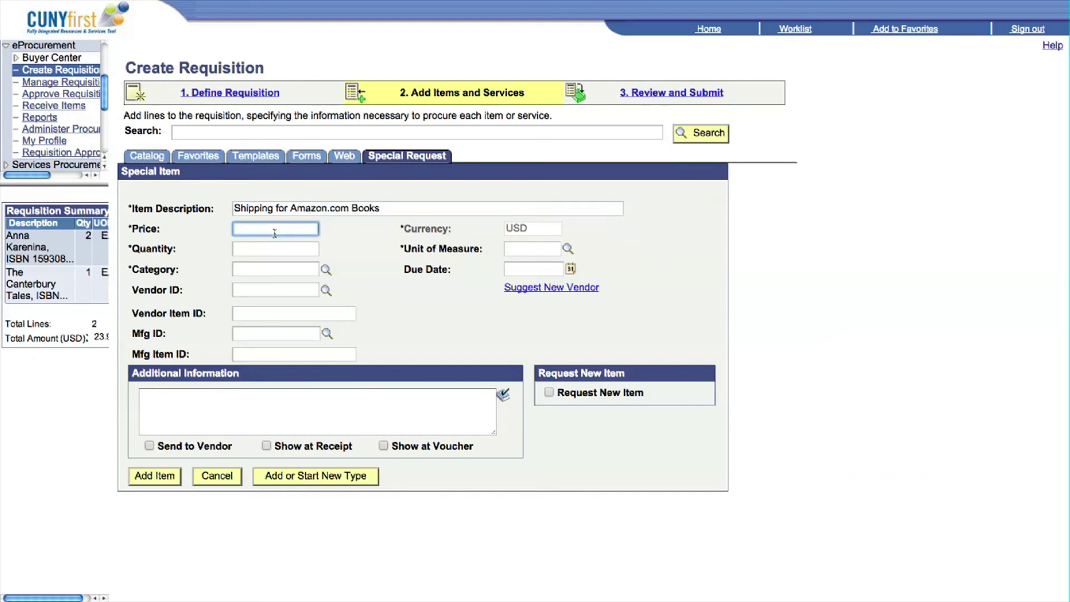
text(5.97)
click(305, 250)
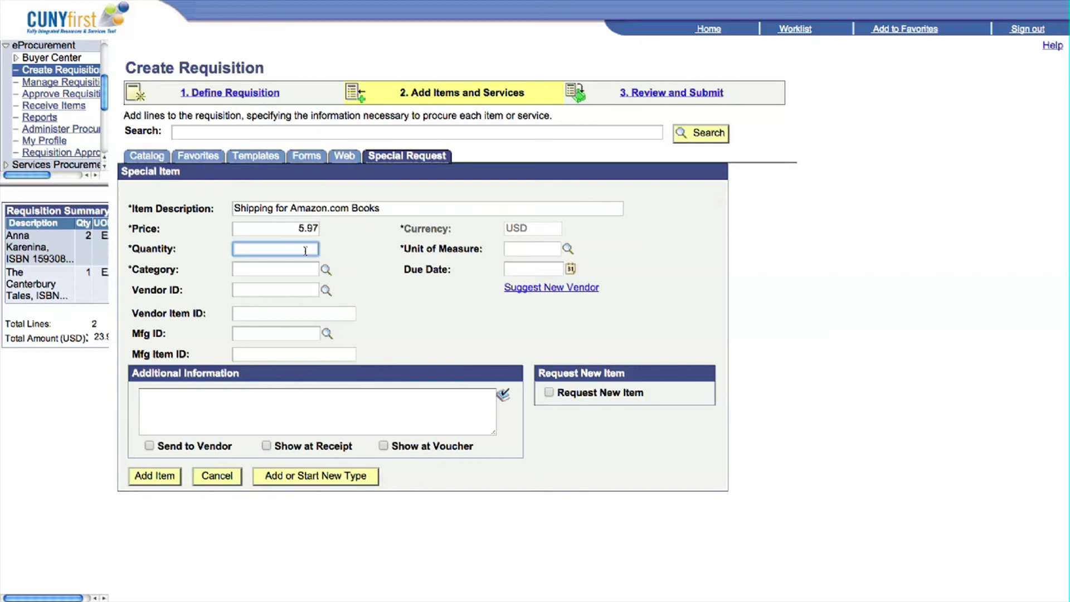
text(1)
click(534, 248)
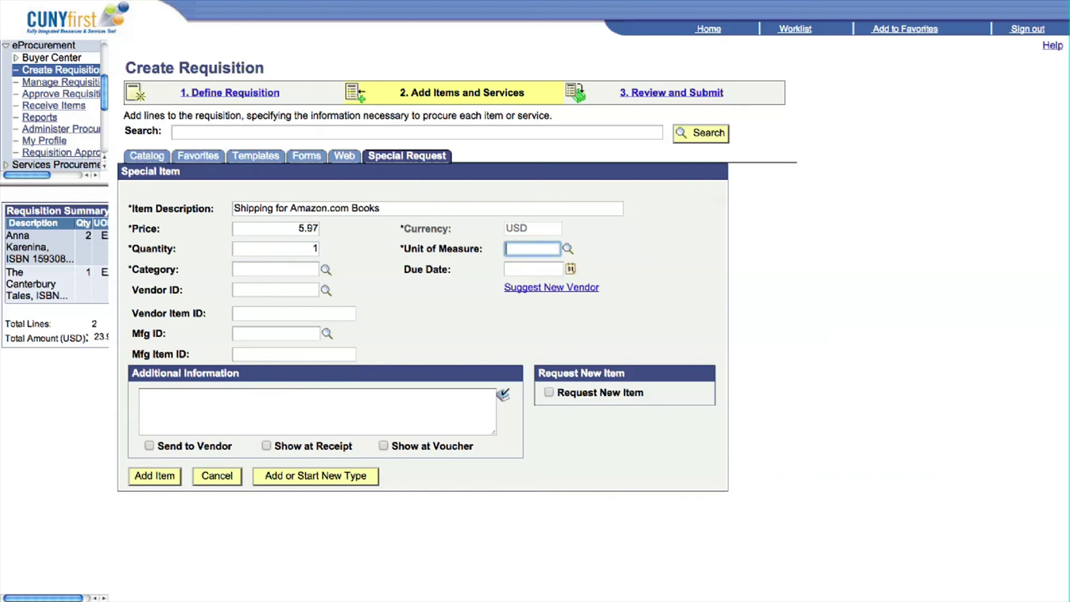
text(ea)
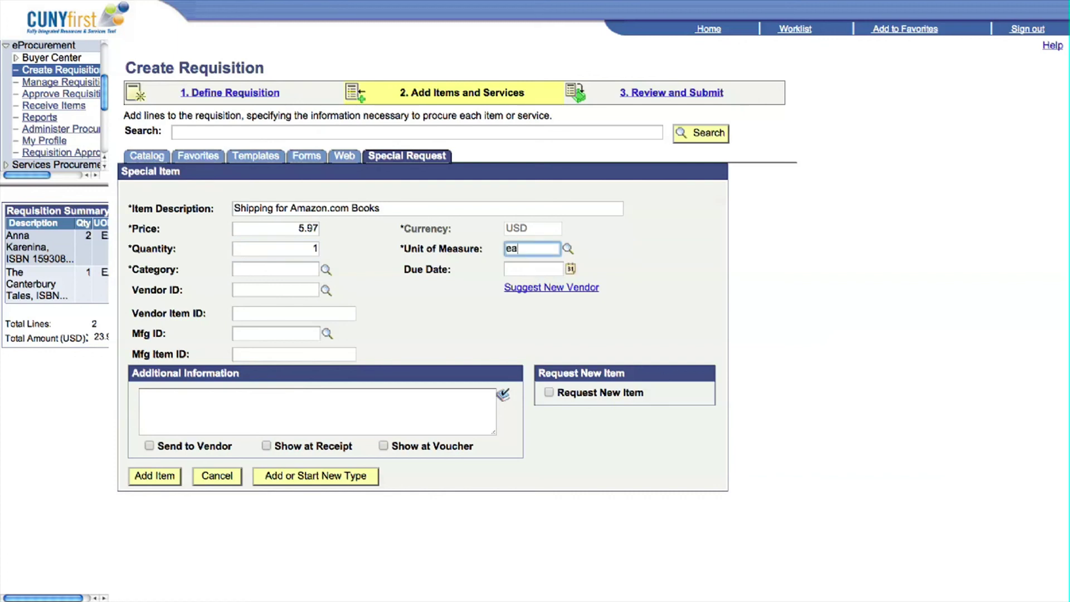
Look up the shipping item's category by description "mail" and assign Mail & cargo transport
click(326, 271)
click(277, 177)
click(273, 189)
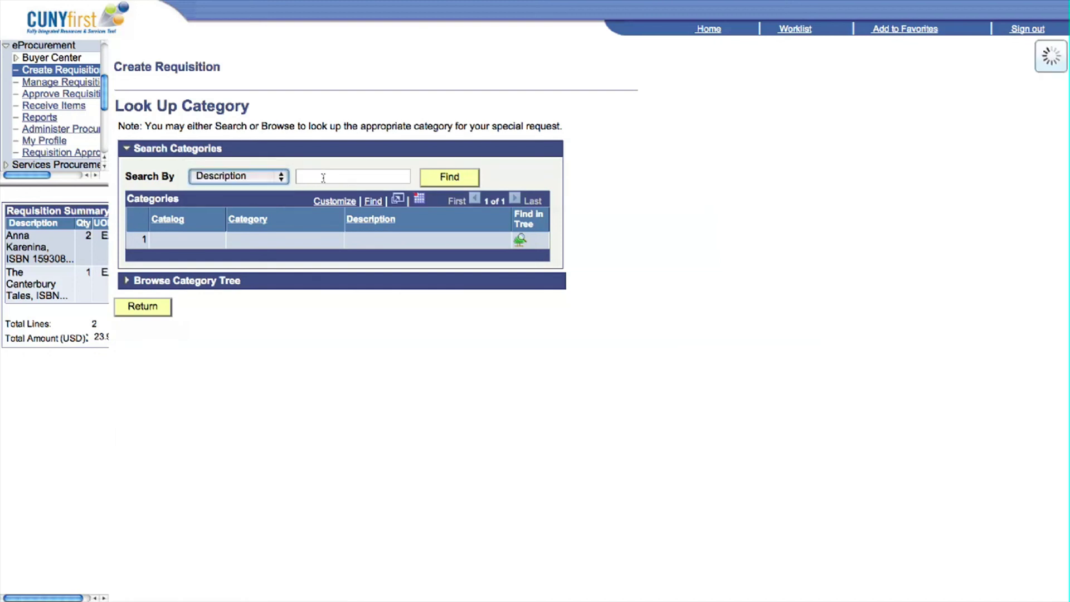
click(323, 177)
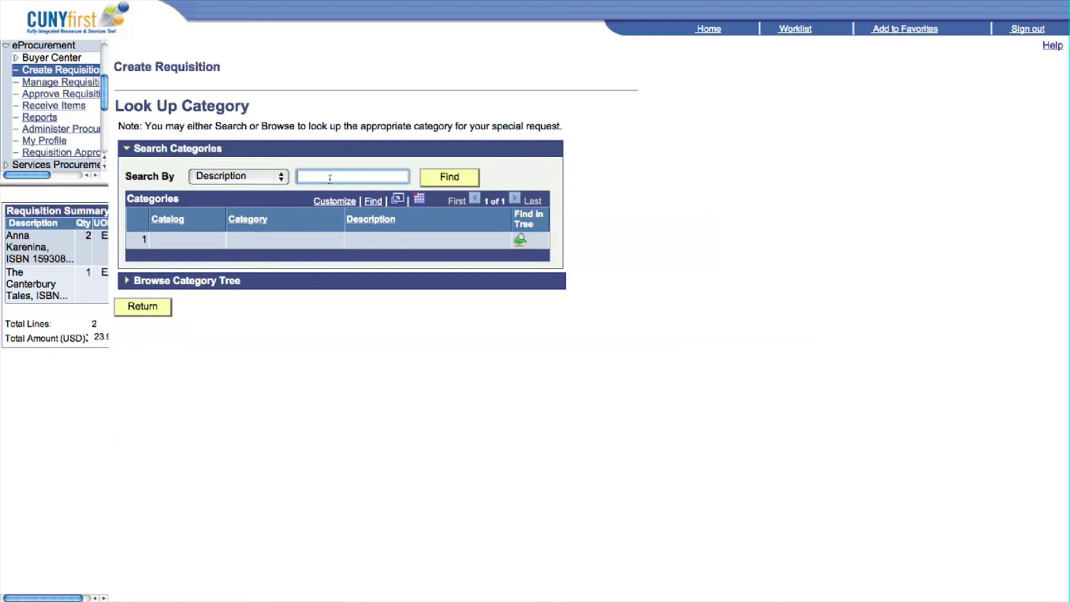
text(mail)
click(434, 179)
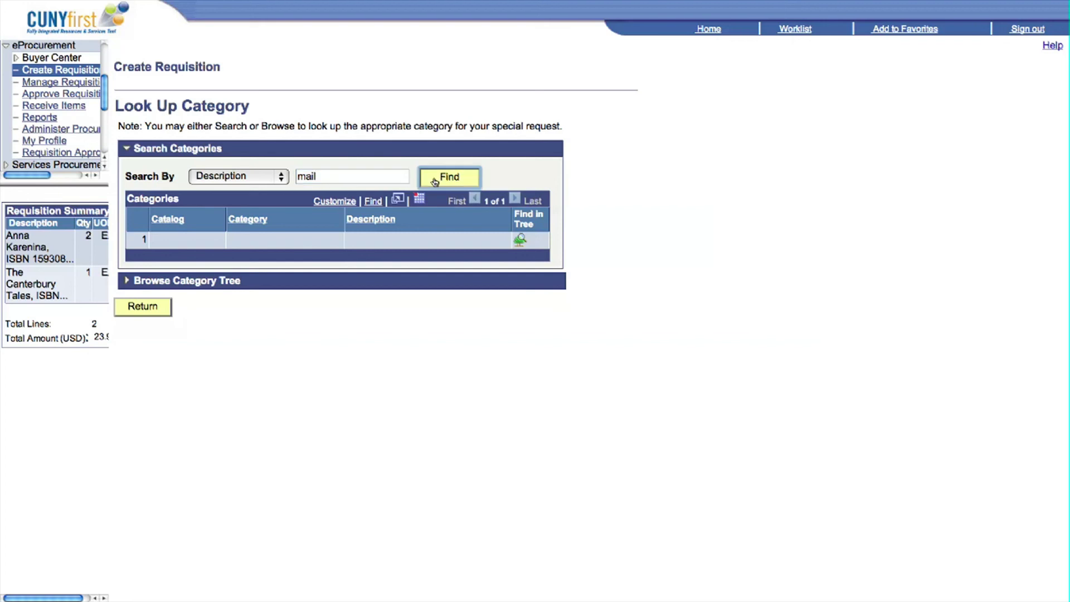
click(170, 240)
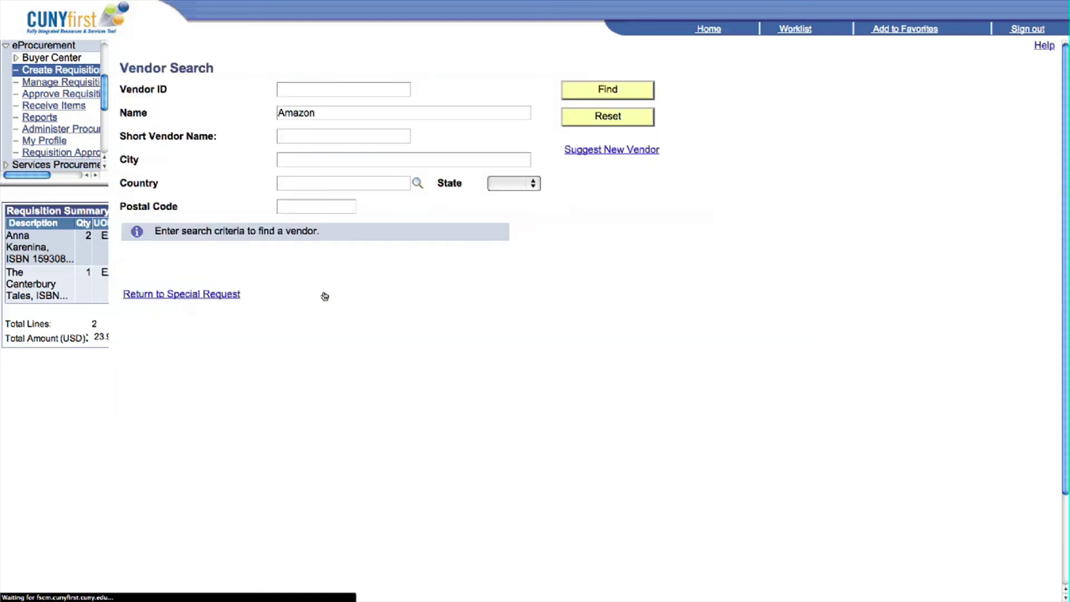
Search the vendors by name for "Amazon", assign AMAZON COM to the shipping item and add it to the requisition
click(567, 98)
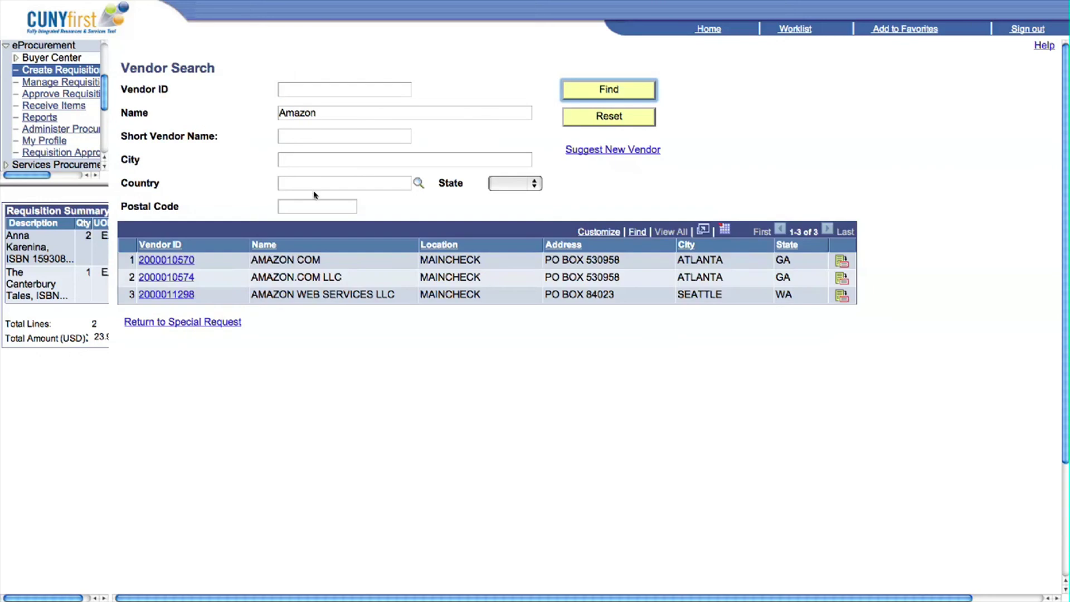
click(167, 260)
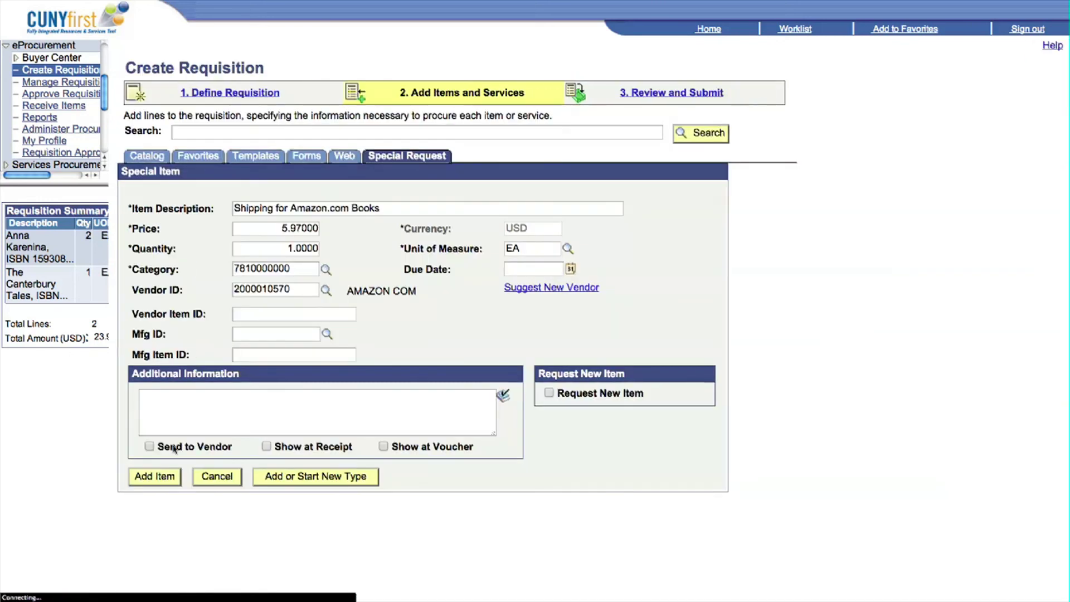
click(159, 476)
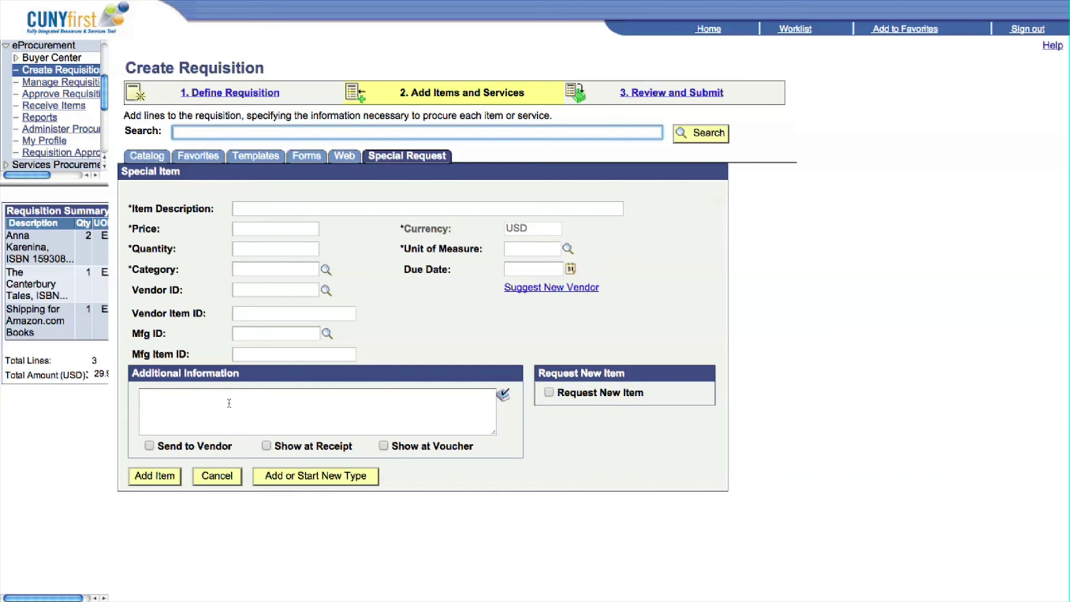
Go to the requisition review and attach Amazon.com, Books.pdf to the comments of the Anna Karenina line
click(662, 98)
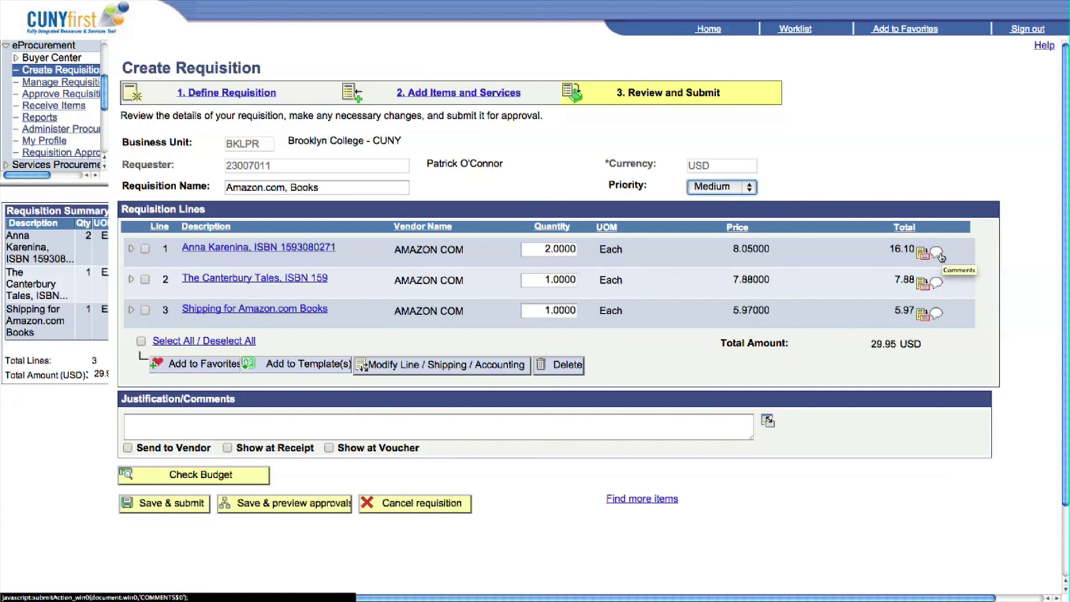
click(941, 256)
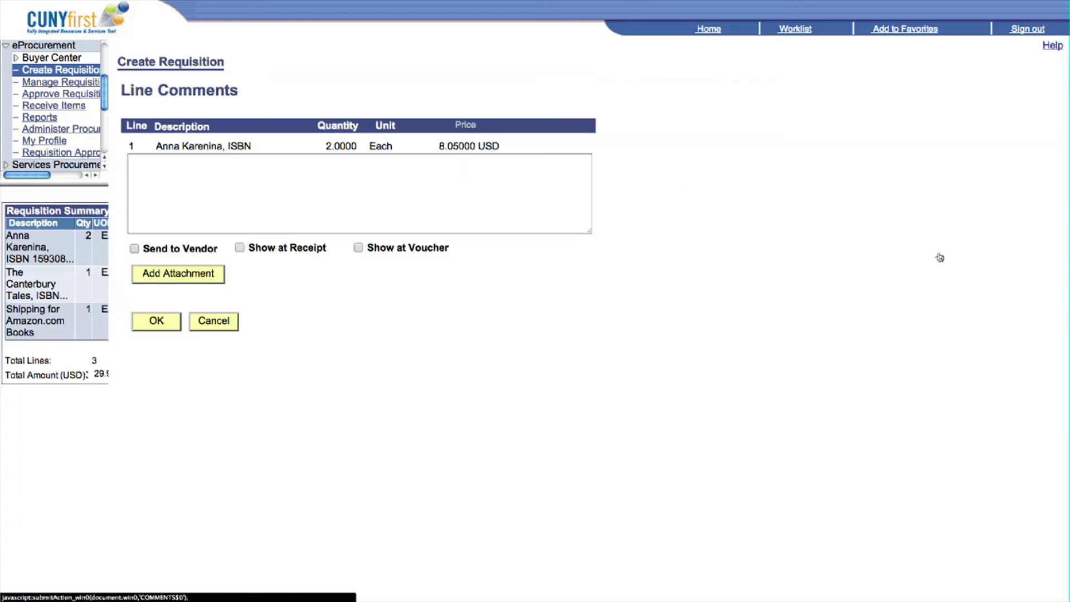
click(203, 277)
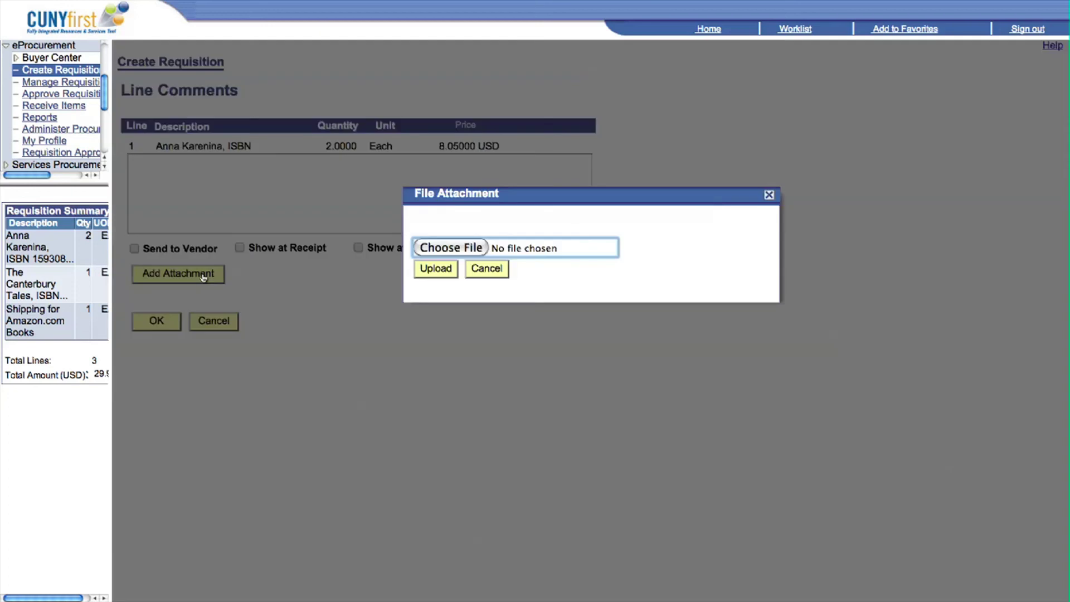
click(447, 252)
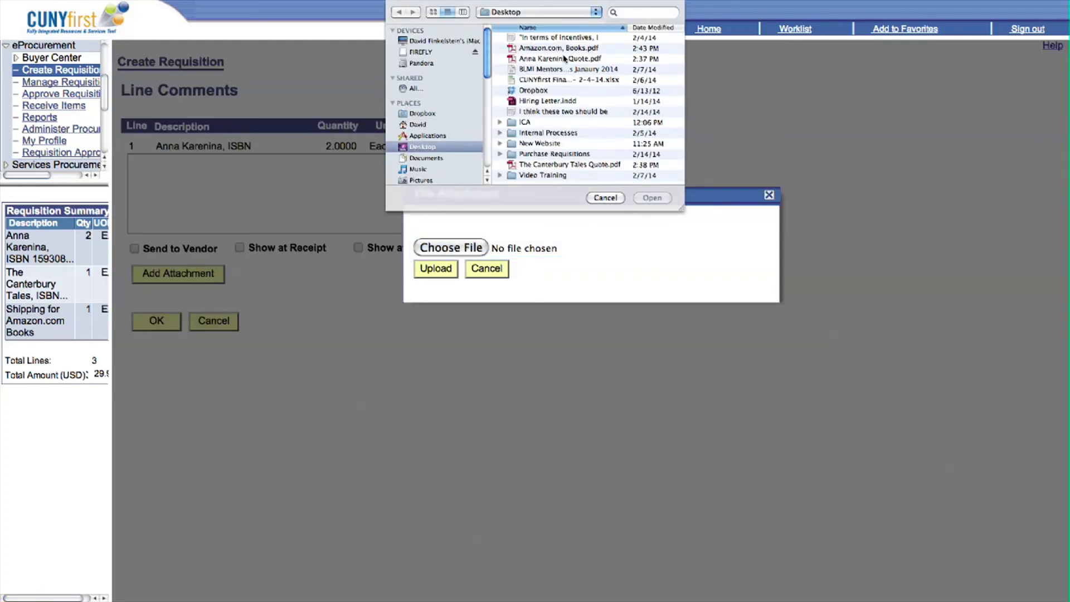
click(564, 52)
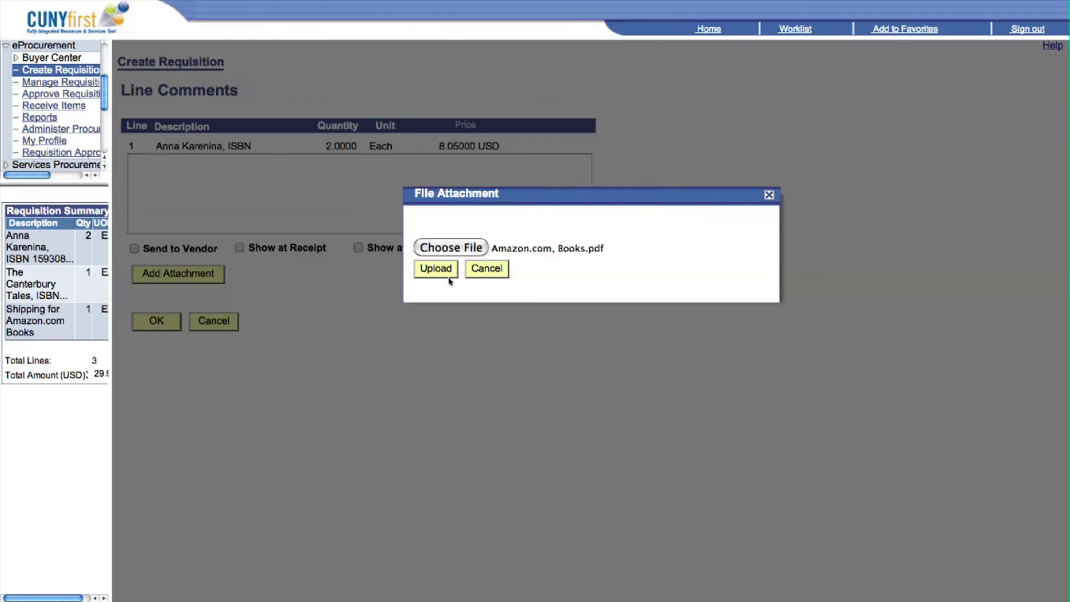
click(429, 272)
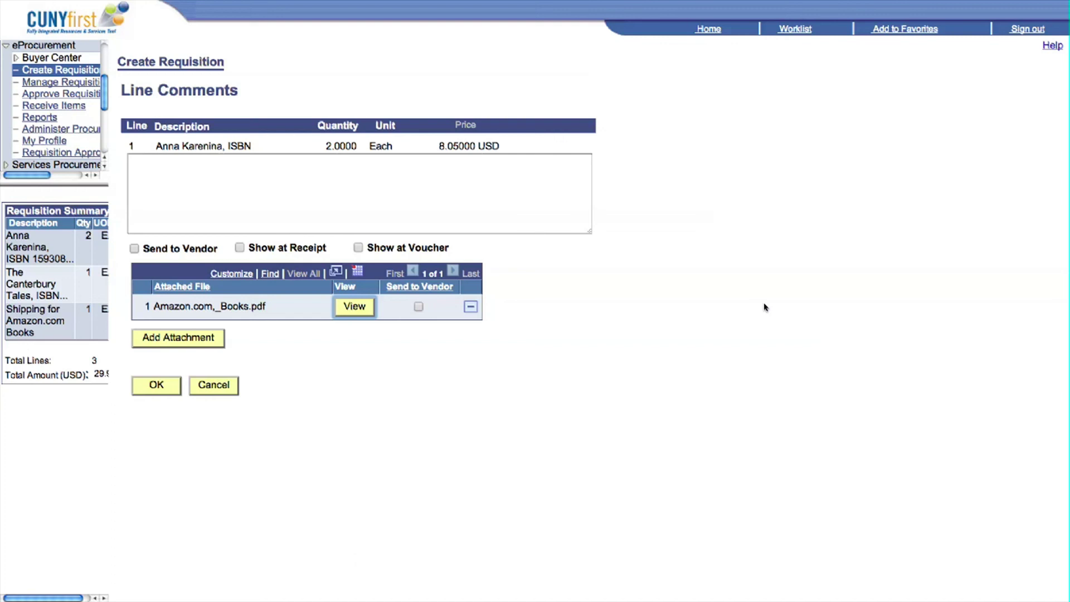
click(158, 390)
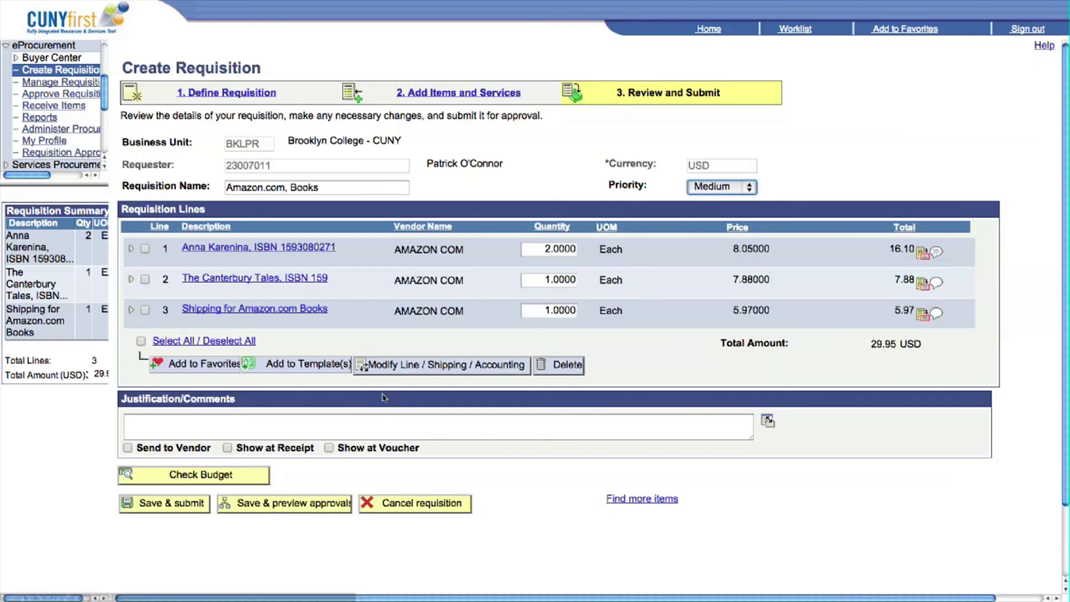
Set the Shipping for Amazon.com Books line to Amount Only in its line details and accept the repricing
click(924, 317)
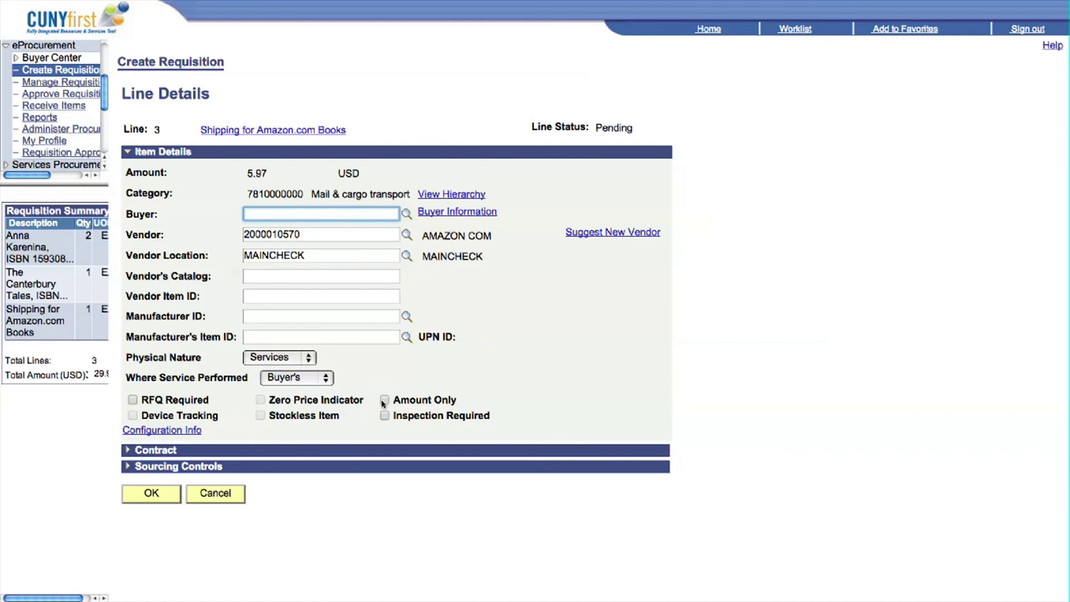
click(384, 400)
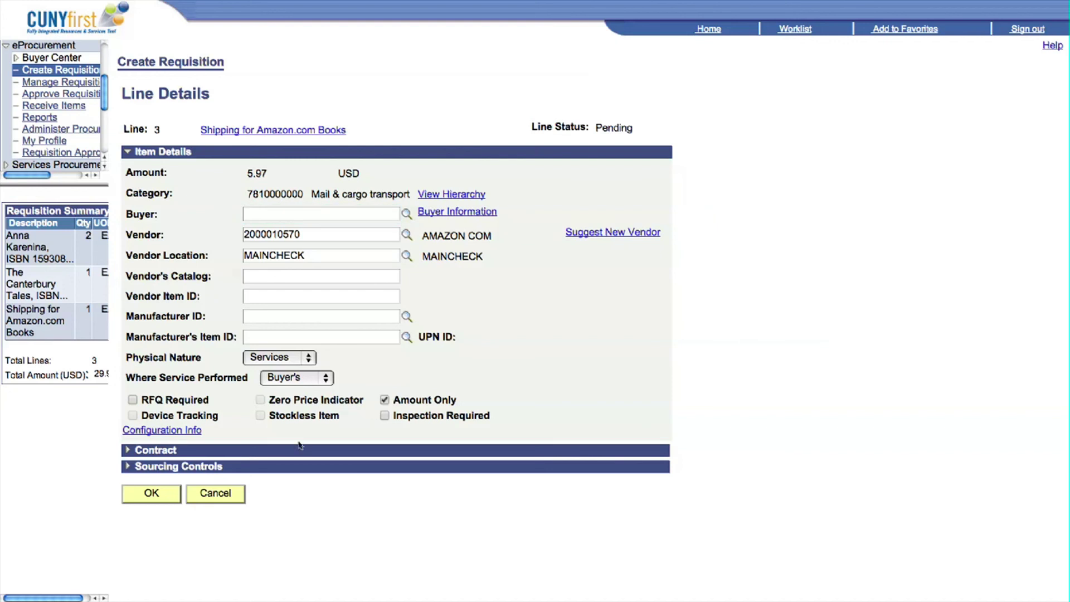
click(171, 501)
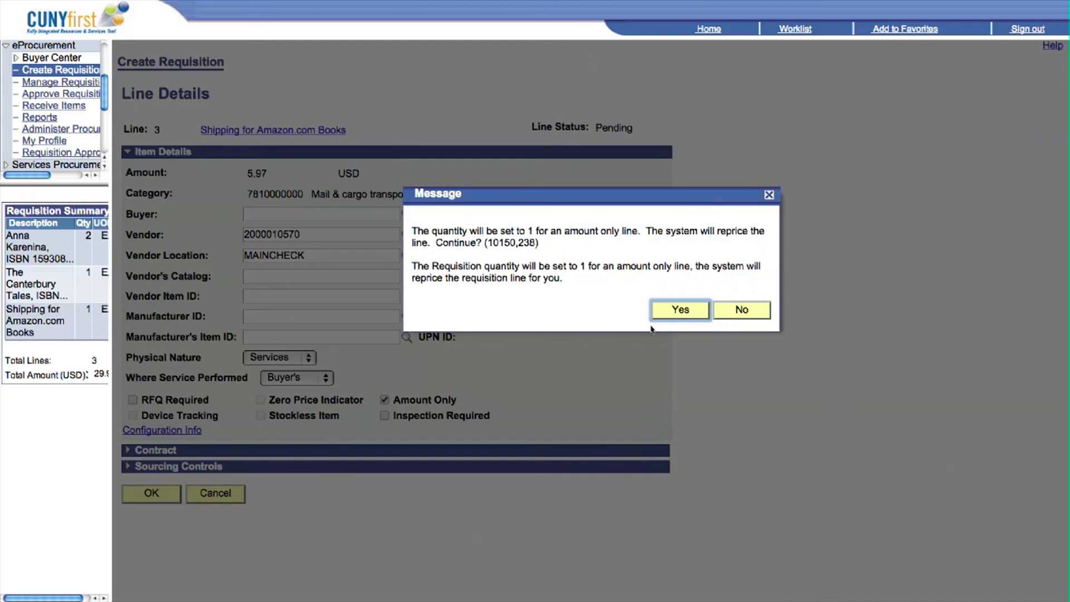
click(677, 310)
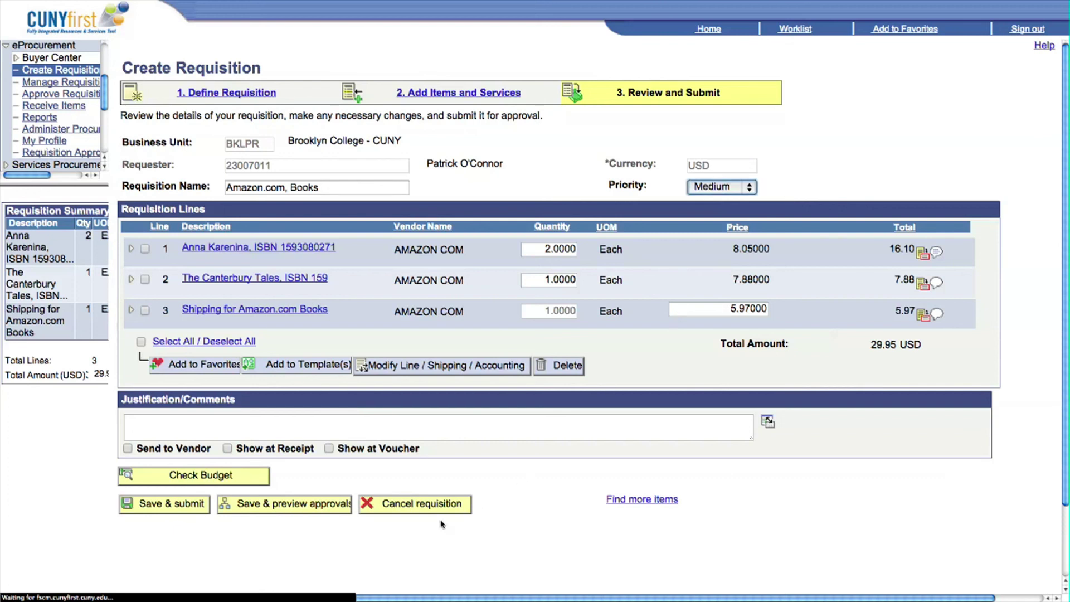
Save and submit the requisition, and look through its approval paths down to the shipping line
click(178, 508)
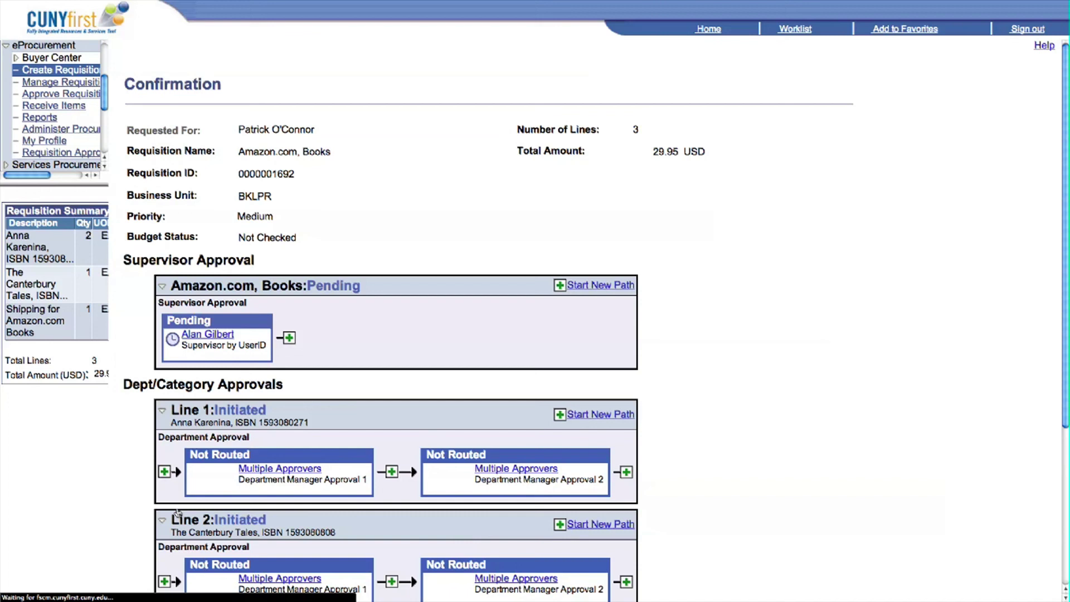
scroll(719, 468, down, 5)
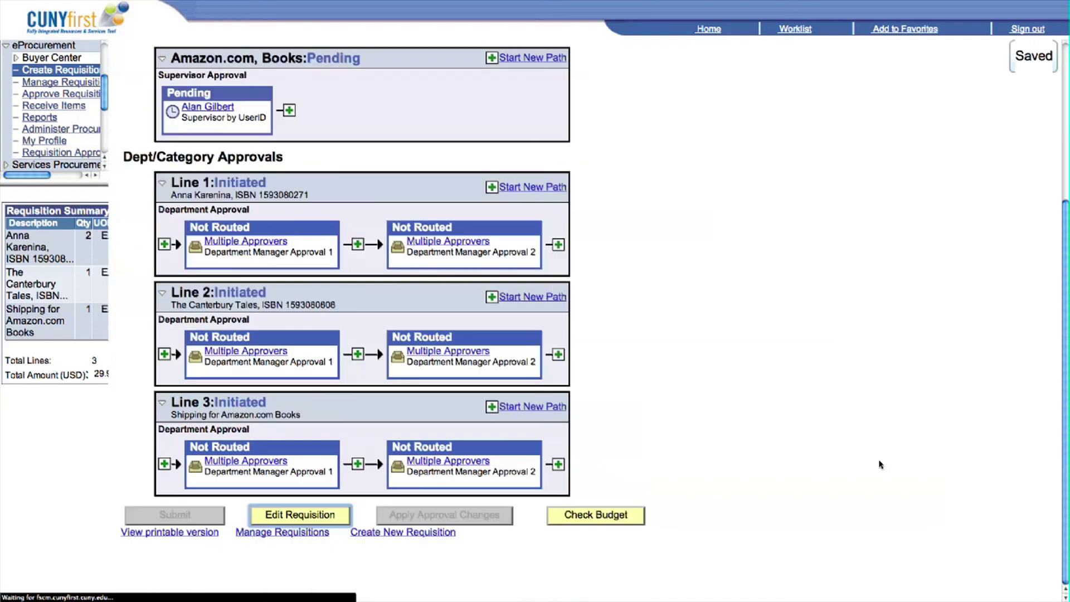